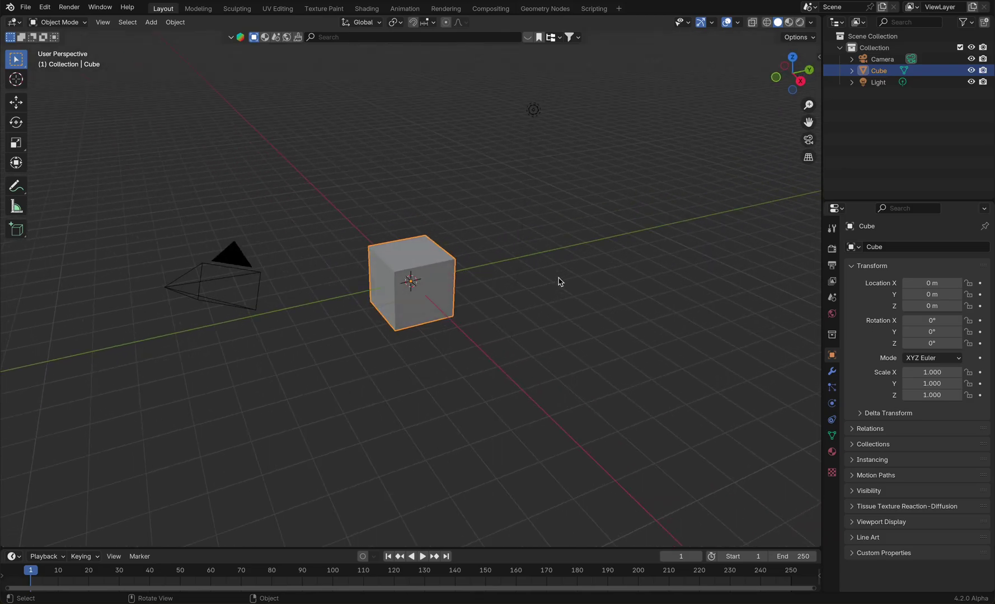
- Go from the Quick Collection Visibility page to the Blender.Fun creator page and browse its add-ons
scroll(560, 282, left, 5)
scroll(560, 281, left, 5)
scroll(559, 281, right, 8)
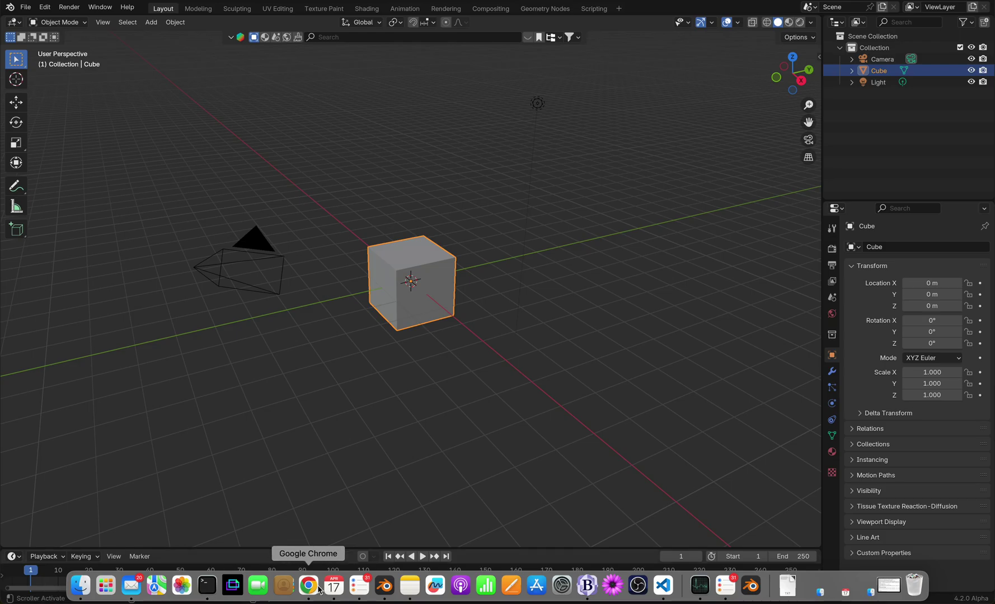
click(319, 588)
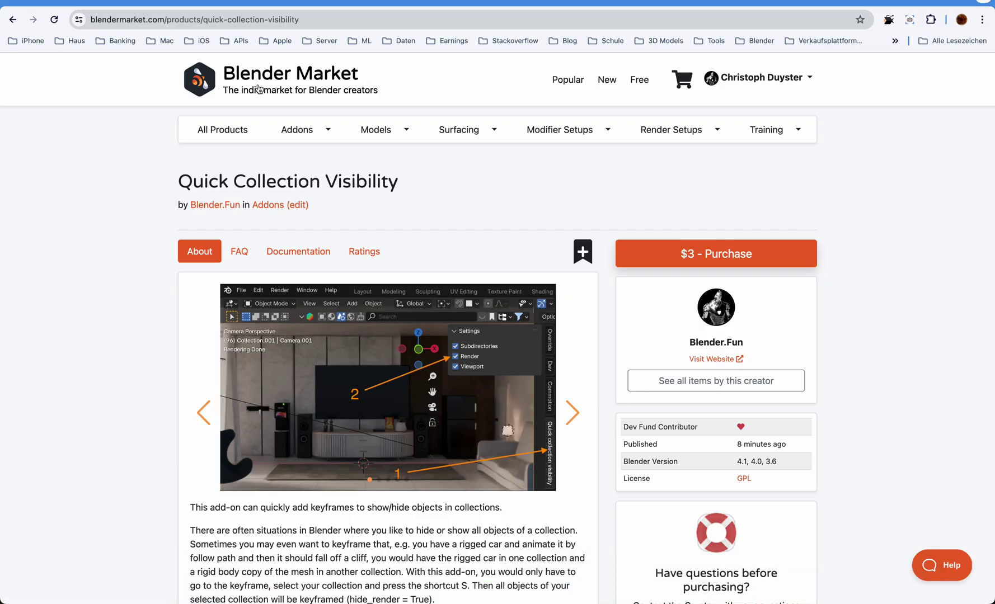
scroll(395, 211, down, 1)
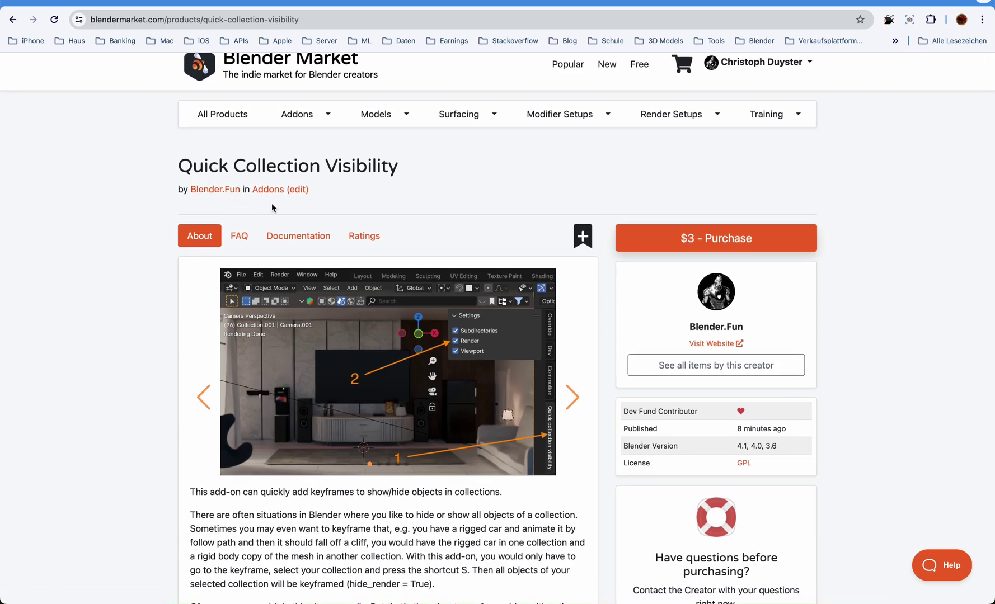
click(238, 189)
scroll(516, 313, down, 3)
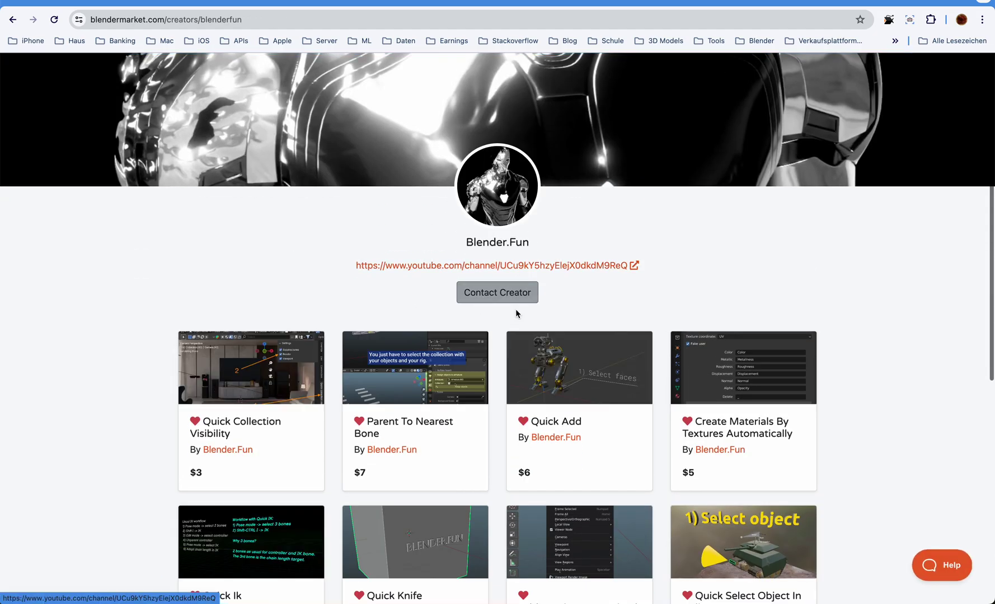
scroll(516, 313, down, 2)
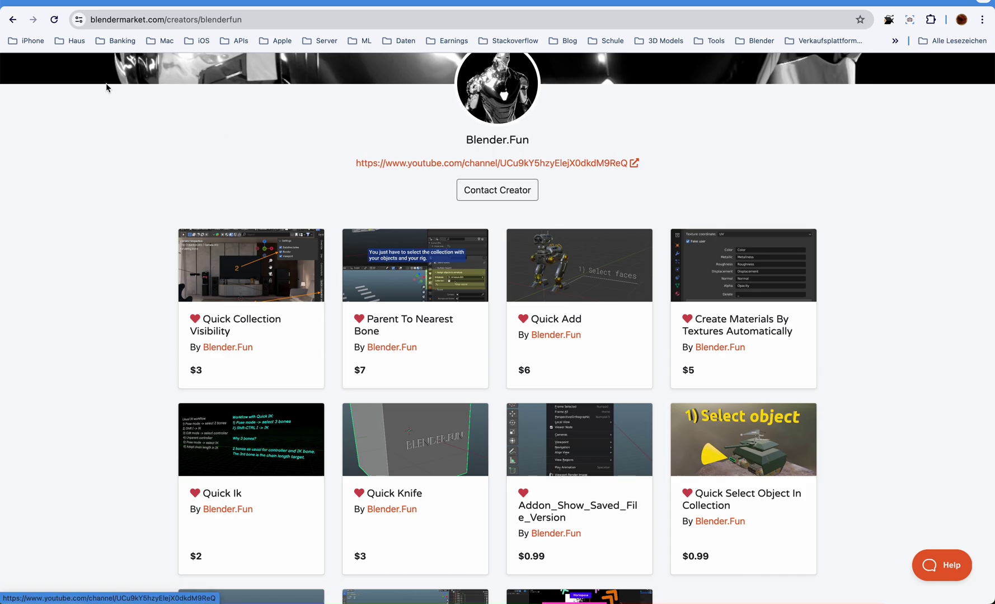
click(12, 20)
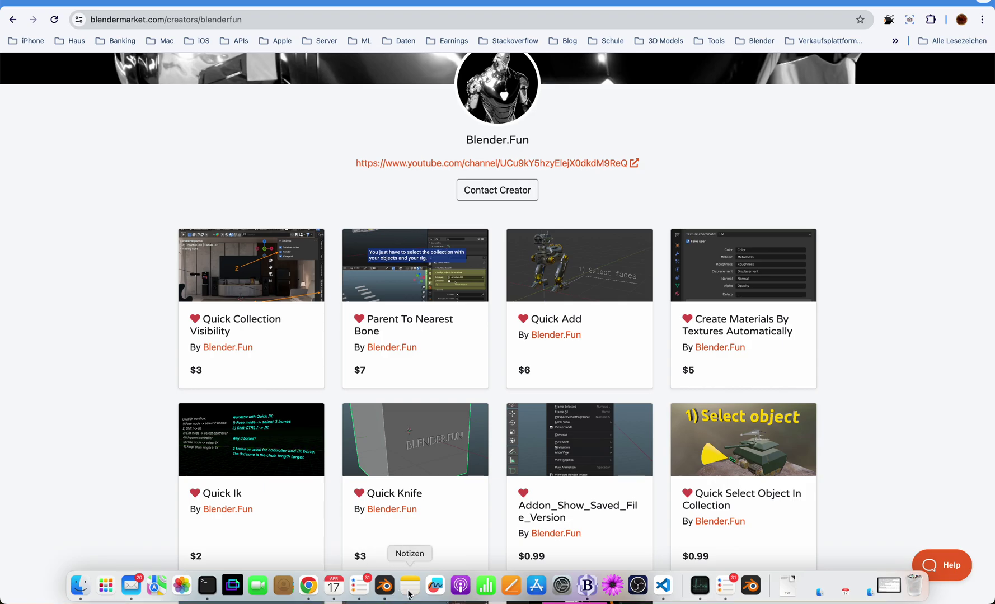
- Back in Blender, duplicate the cube three times to form a row to its left
click(385, 594)
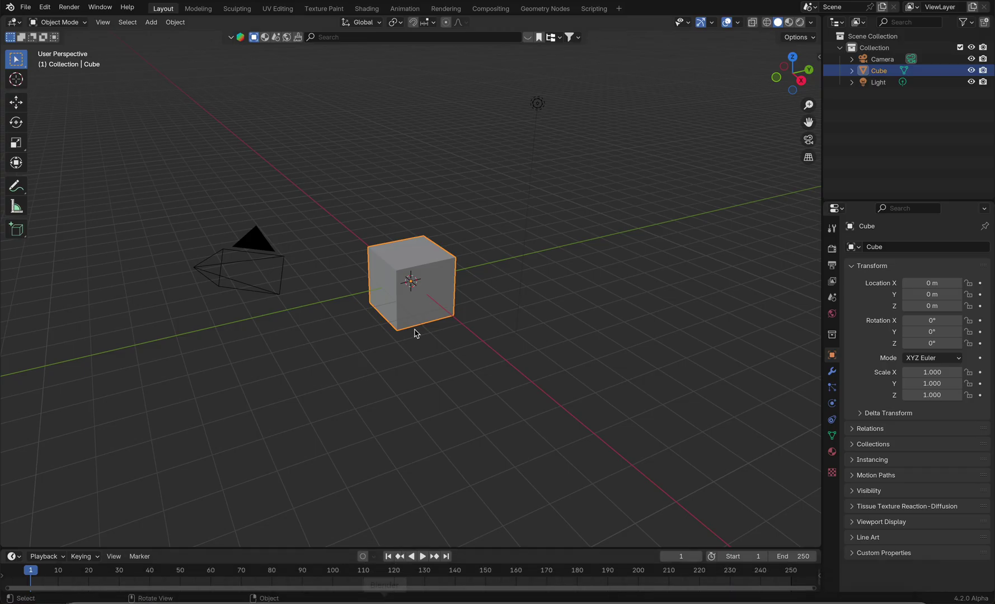
scroll(415, 333, down, 2)
scroll(415, 333, down, 2)
scroll(415, 333, down, 3)
scroll(415, 333, down, 3)
key(shift+d)
click(362, 329)
key(shift+d)
click(304, 333)
key(shift+d)
click(235, 327)
- Duplicate the cube row twice to create a middle row and a top row
click(304, 297)
shift+click(359, 295)
shift+click(421, 303)
key(shift+d)
click(333, 193)
key(shift+d)
click(386, 121)
- Move the bottom row cubes and the camera into a new collection C1
drag(162, 263, 430, 287)
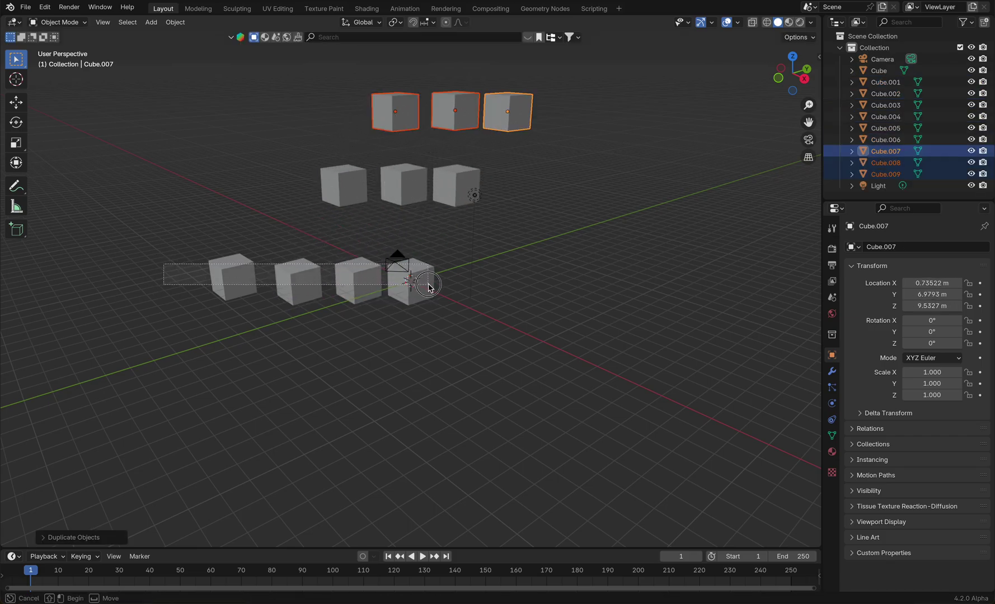
key(m)
click(562, 272)
text(C1)
click(559, 293)
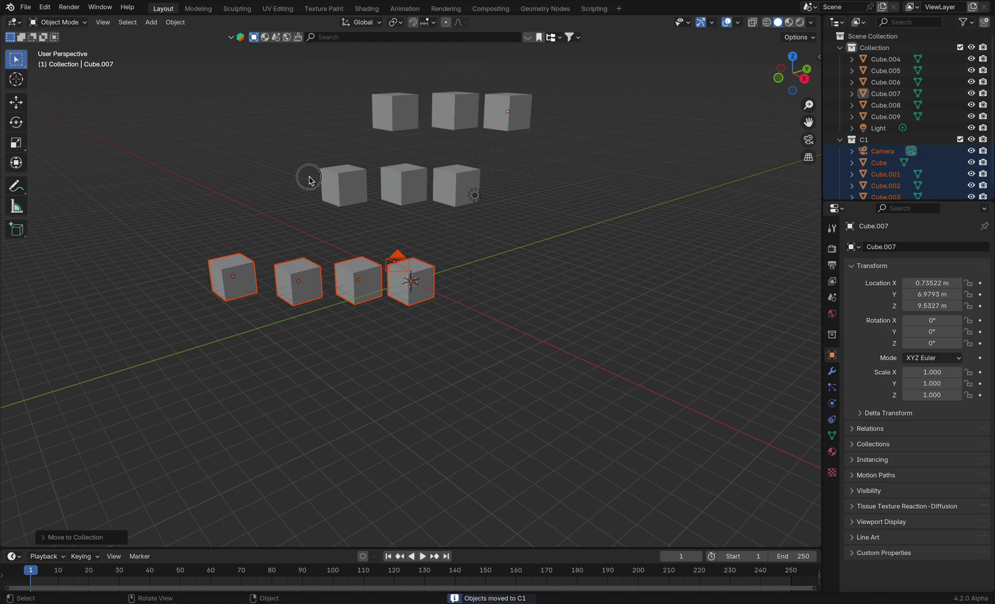
- Move the middle row cubes and the light into a new collection C2
drag(309, 178, 488, 210)
key(m)
click(487, 206)
text(C2)
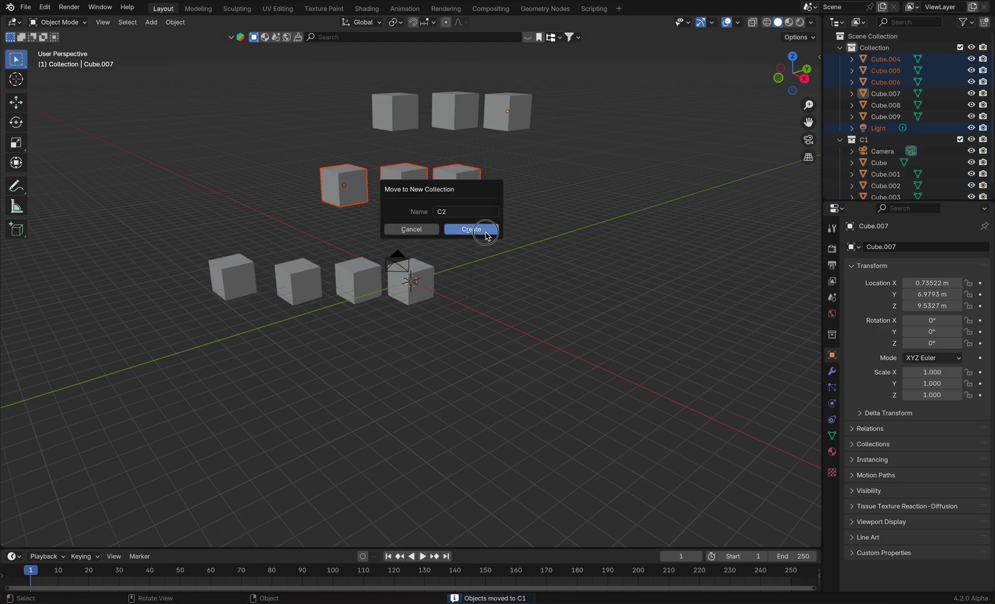
click(485, 230)
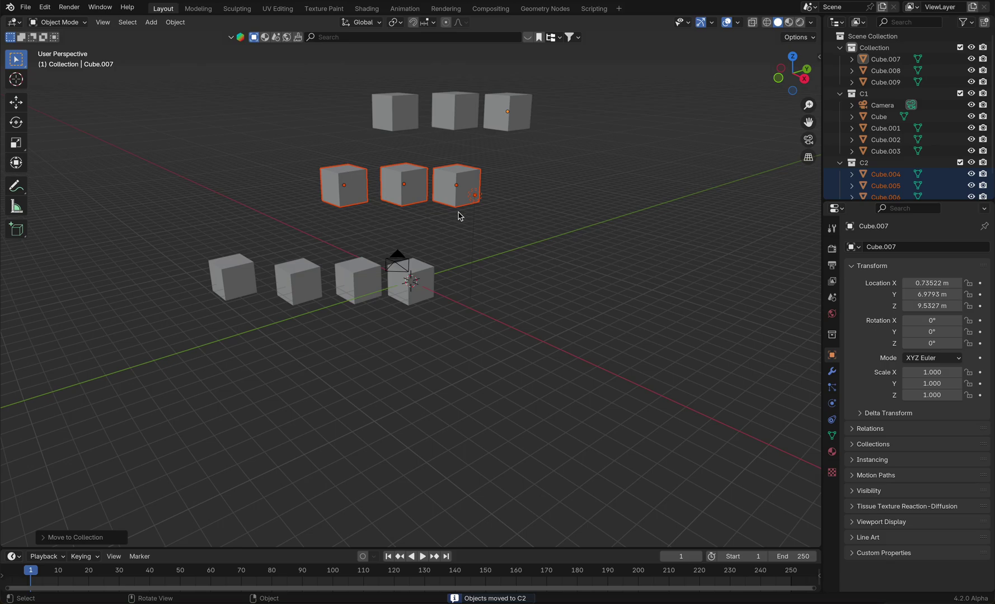
- Move the three top-row cubes into a new collection C3
drag(357, 80, 537, 123)
key(m)
click(537, 123)
text(C3)
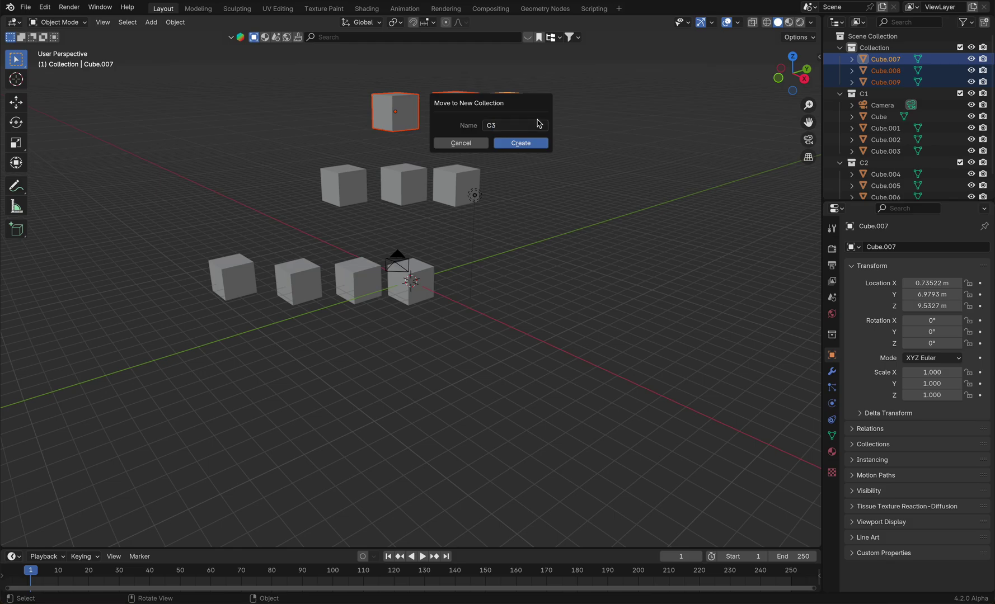
click(540, 143)
key(shift+a)
- Add a Bolt mesh and move it to the right of the cubes
mouse_move(489, 302)
click(591, 136)
key(g)
click(604, 289)
- Put the bolt in a new collection C5 and nest C5 under C2 in the Outliner
key(m)
click(607, 287)
key(shift)
text(C5)
click(608, 311)
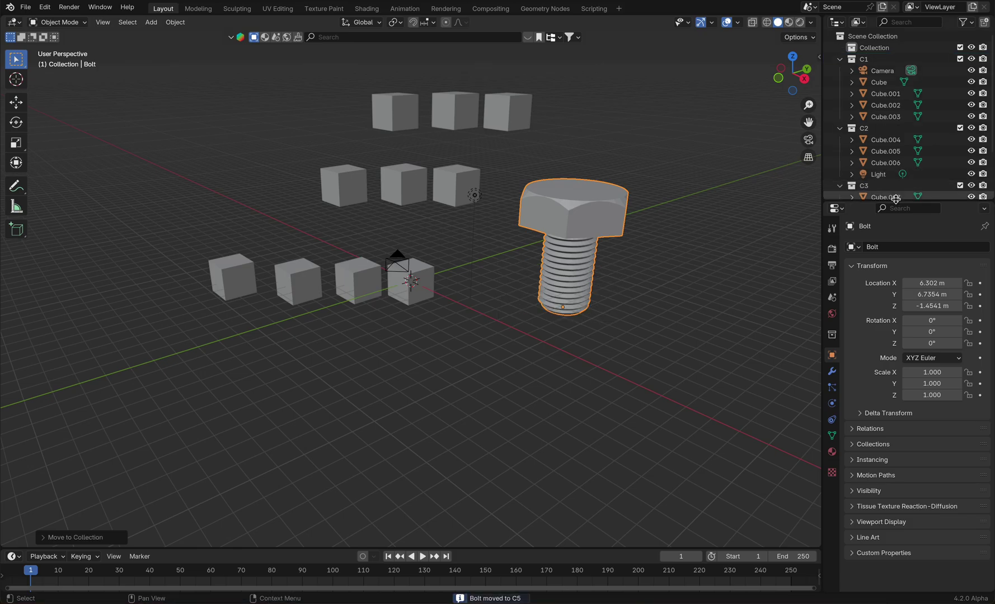
drag(896, 201, 896, 373)
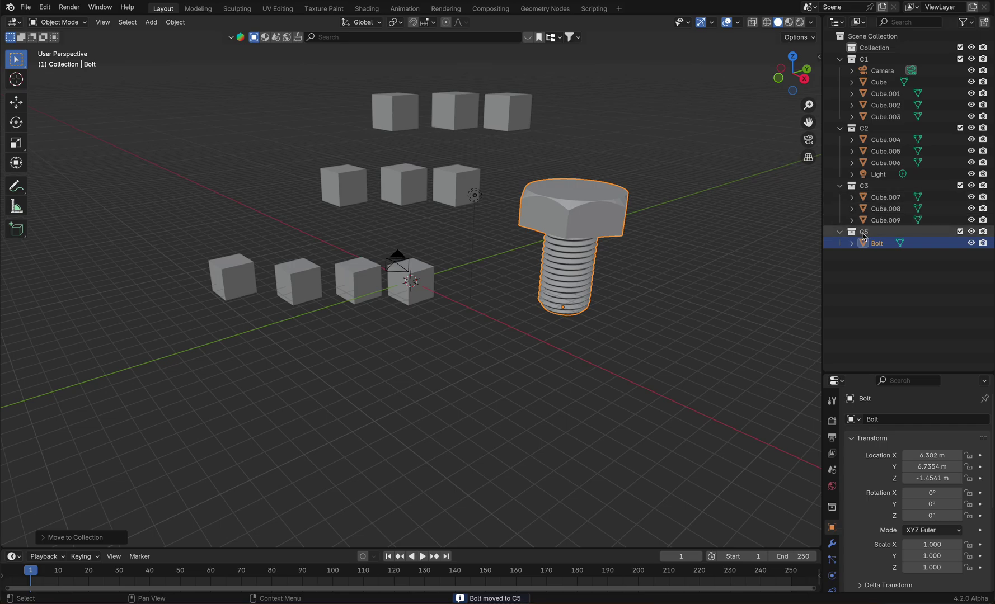
drag(864, 234, 864, 128)
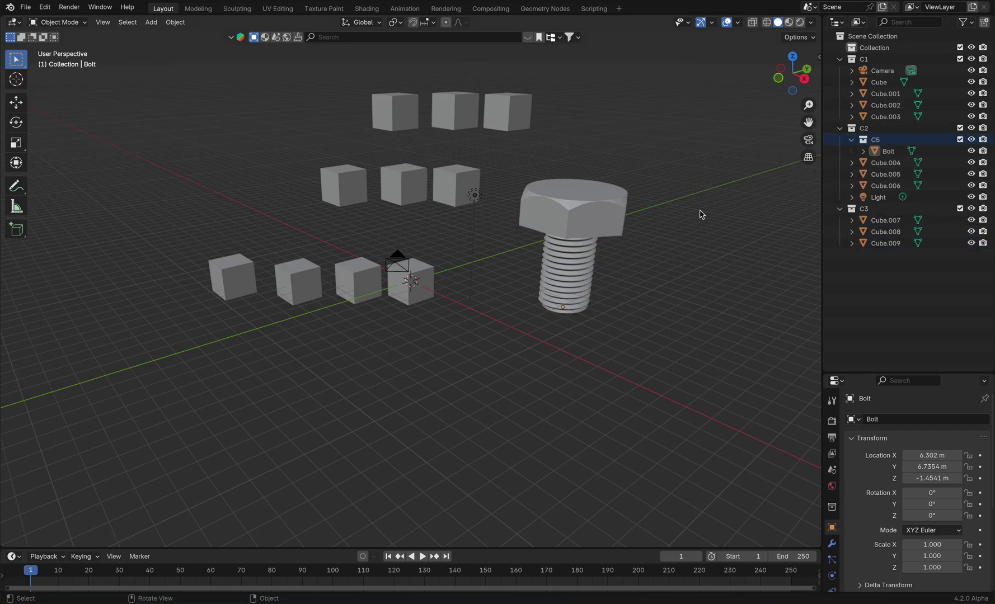
- In Preferences, find and remove the old Quick collection visibility add-on
key(ctrl+comma)
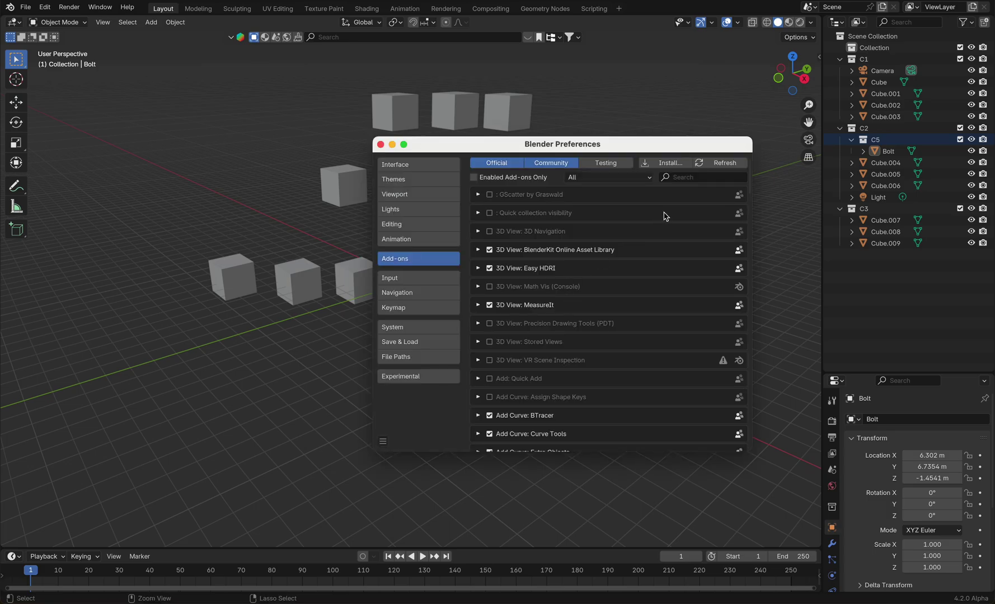
click(690, 175)
text(quick)
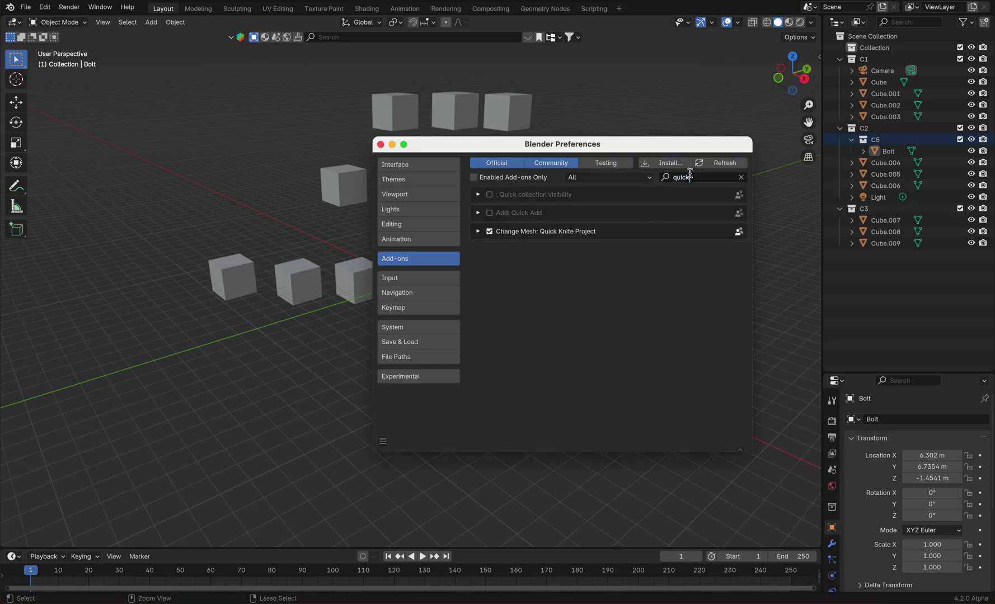
click(477, 195)
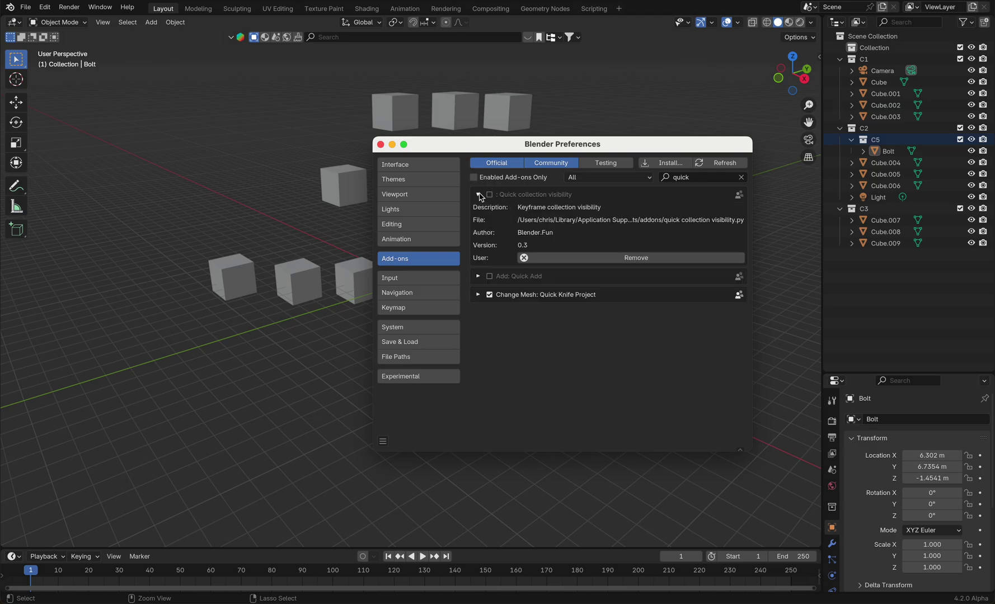
click(561, 261)
click(593, 297)
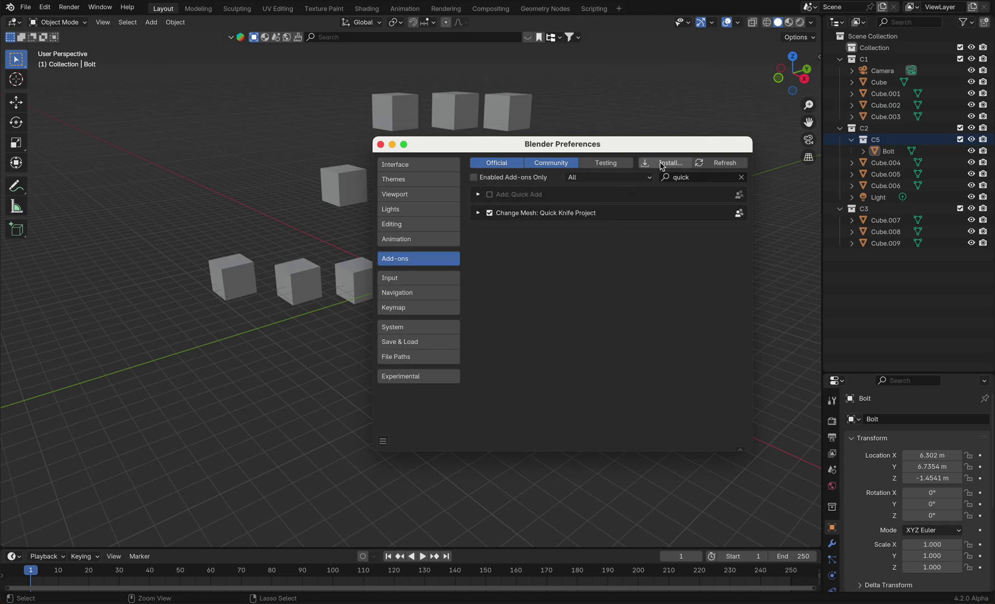
- Browse to MyAddons > Quick collection visibility and pick quick collection visibility.py to install
click(667, 170)
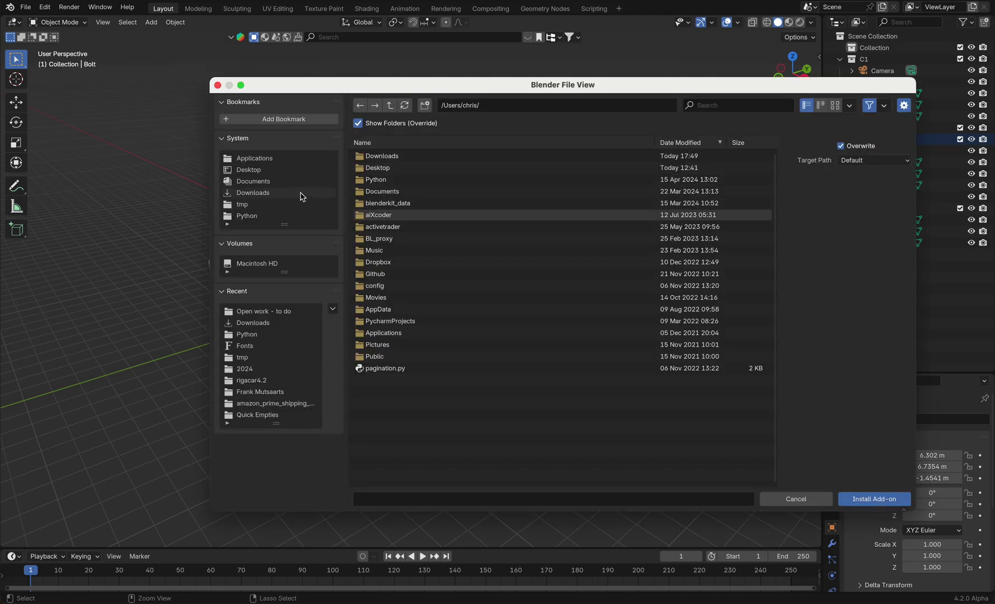
click(251, 218)
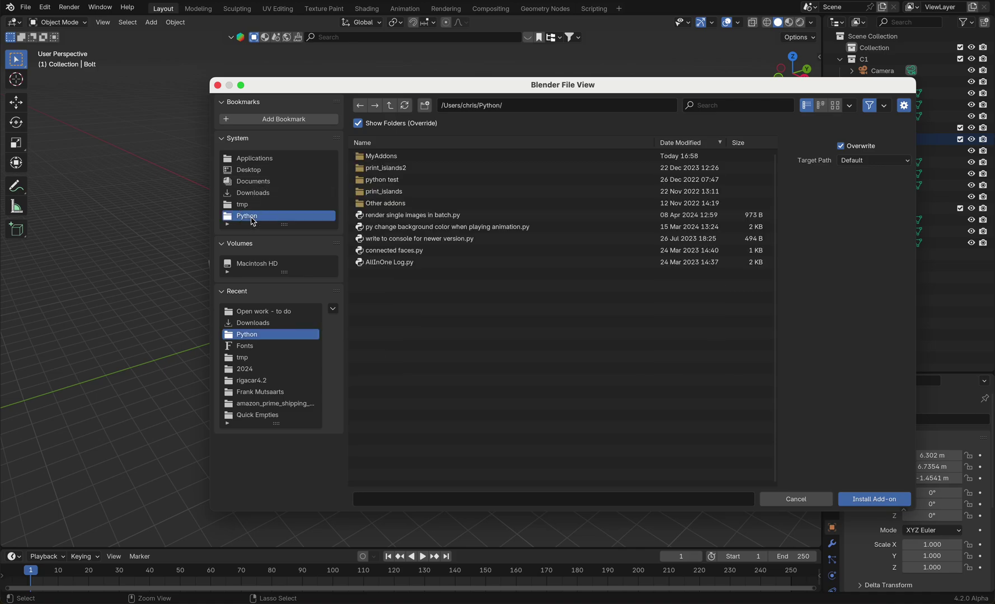
double_click(386, 157)
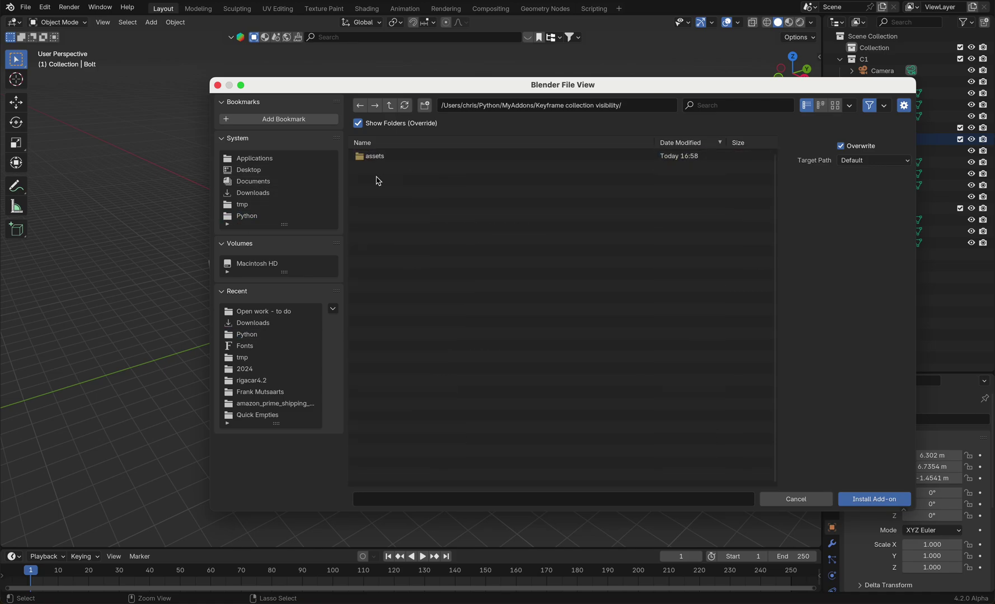
click(390, 105)
double_click(394, 168)
click(414, 169)
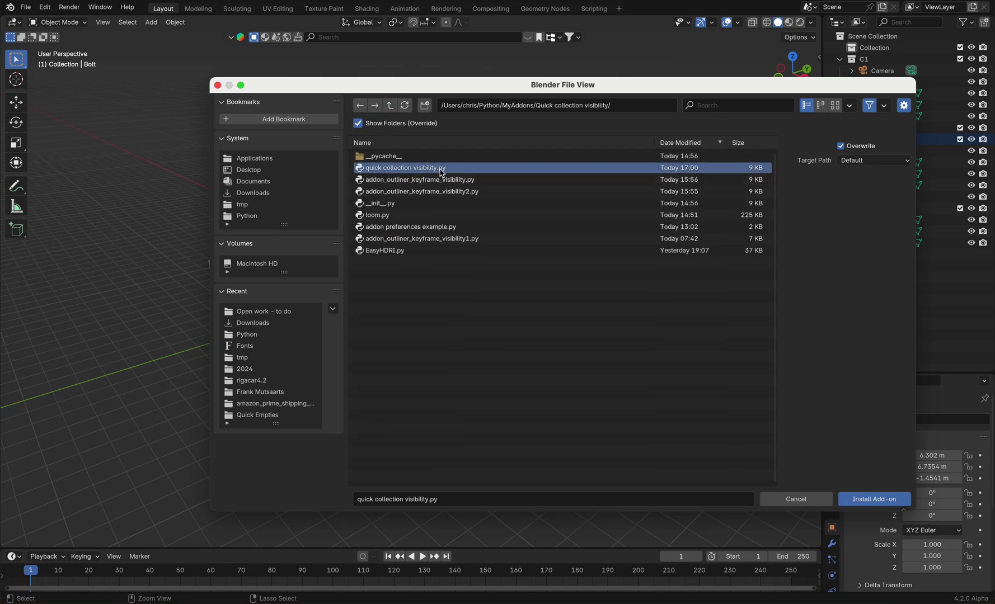
- Install quick collection visibility.py, enable it, and expand its preference details
click(864, 500)
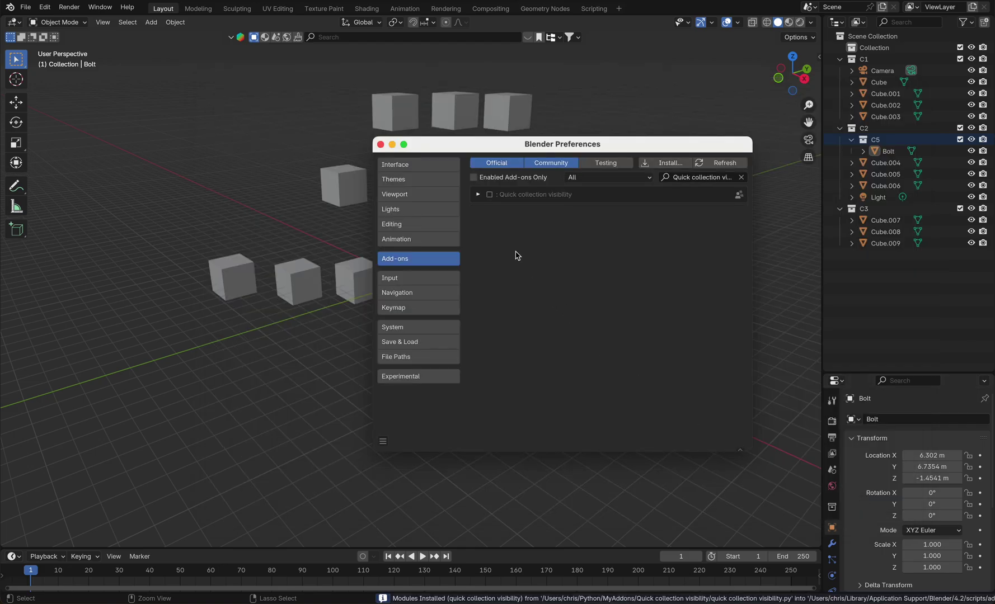
click(490, 195)
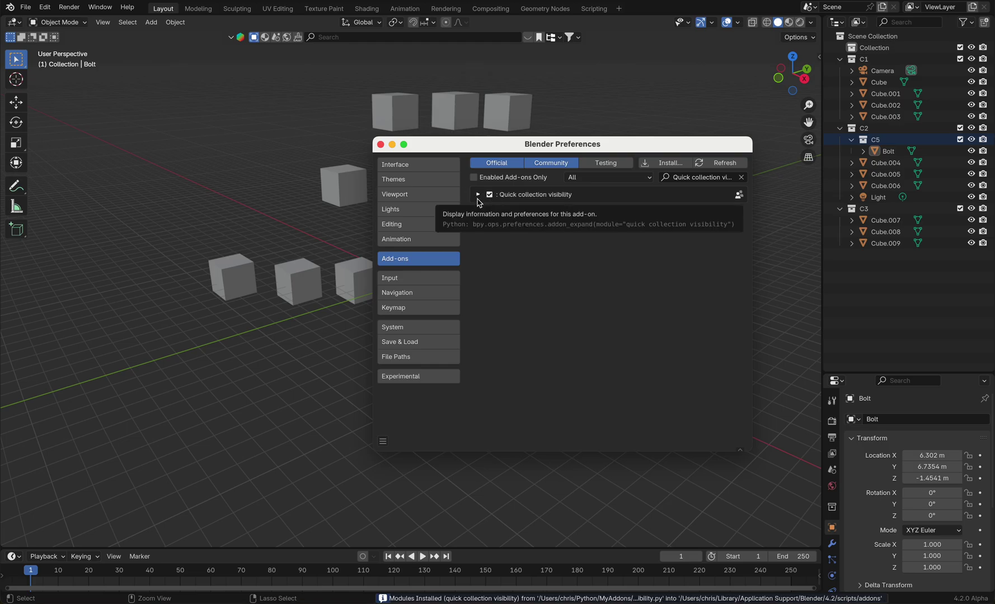
click(478, 198)
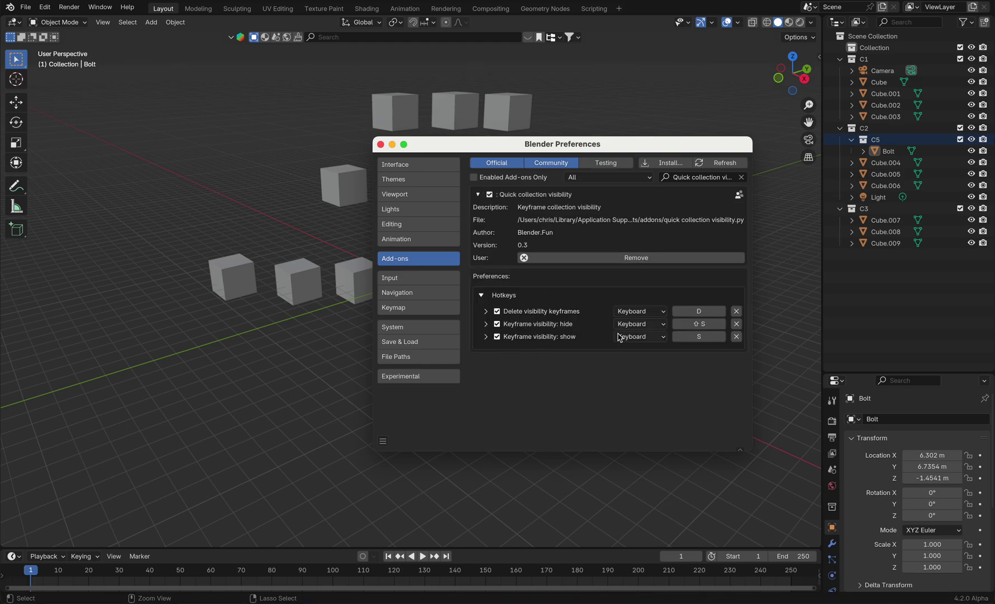
drag(614, 144, 574, 166)
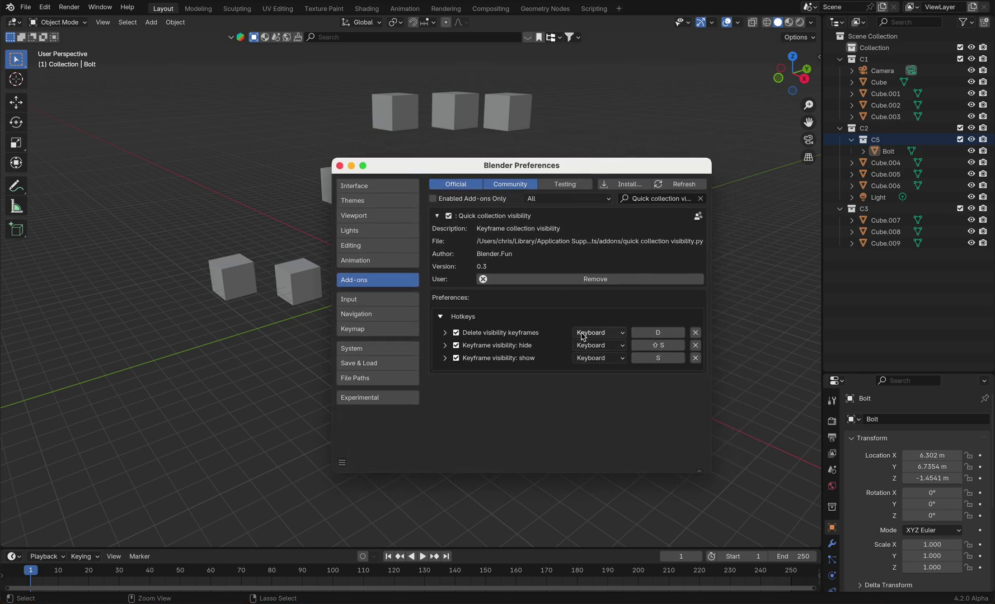
drag(644, 175, 608, 171)
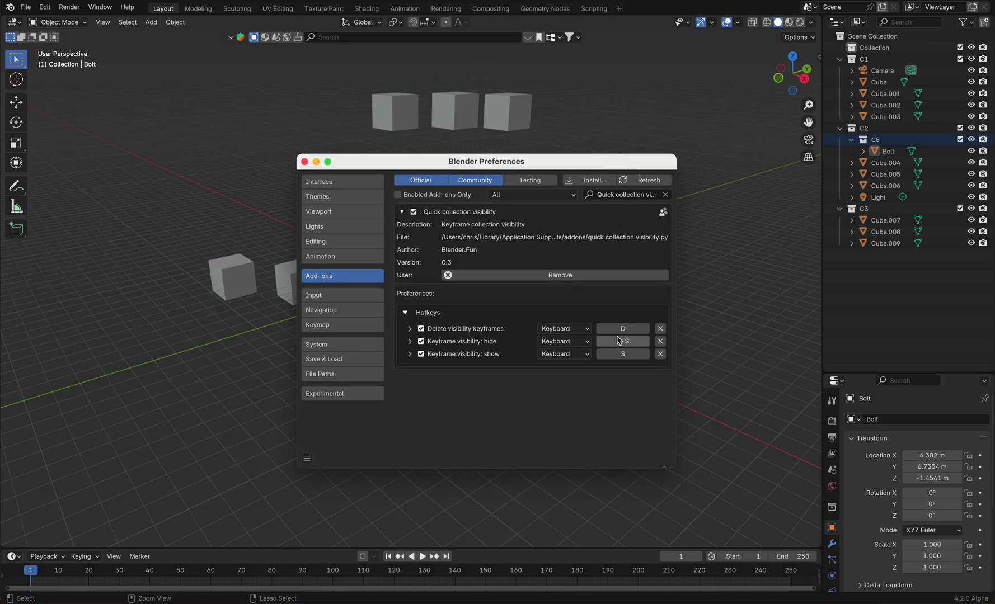
- Reassign the Delete visibility keyframes hotkey to Shift+D
click(629, 332)
key(e)
click(628, 333)
key(shift+d)
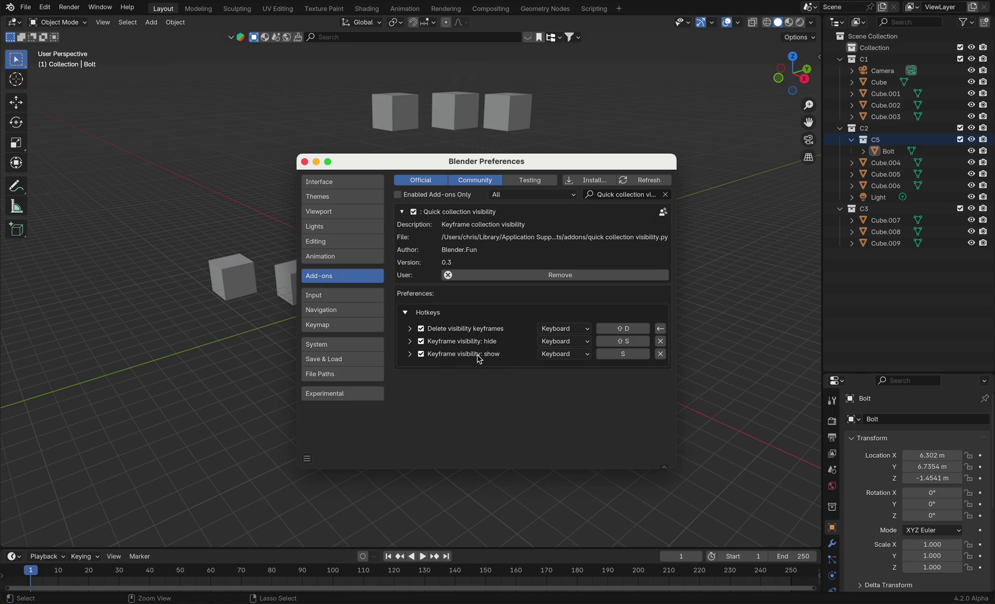
- Close Preferences and open the Quick collection visibility tab in the 3D view sidebar
click(305, 163)
key(n)
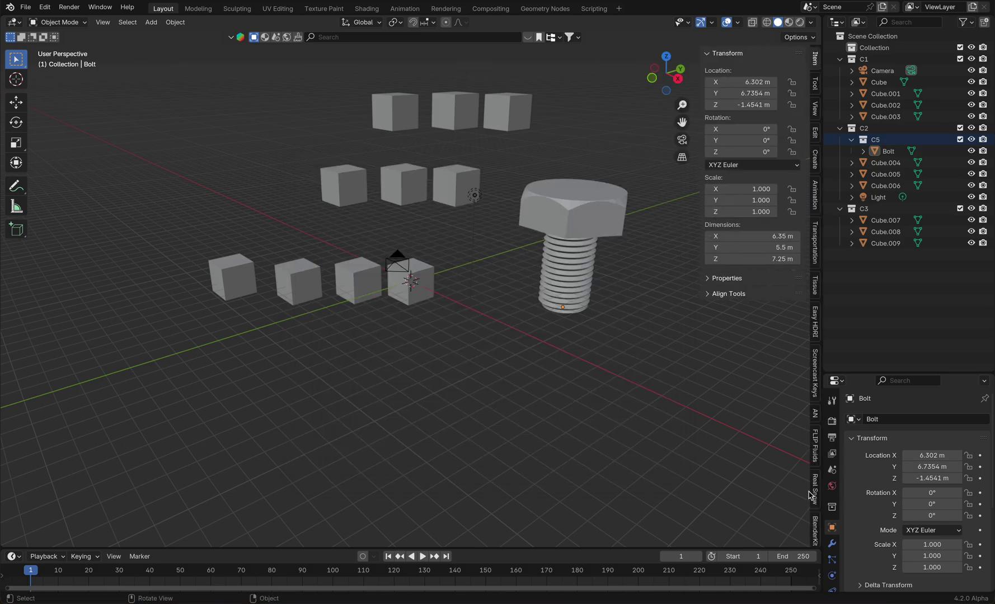
scroll(815, 491, down, 6)
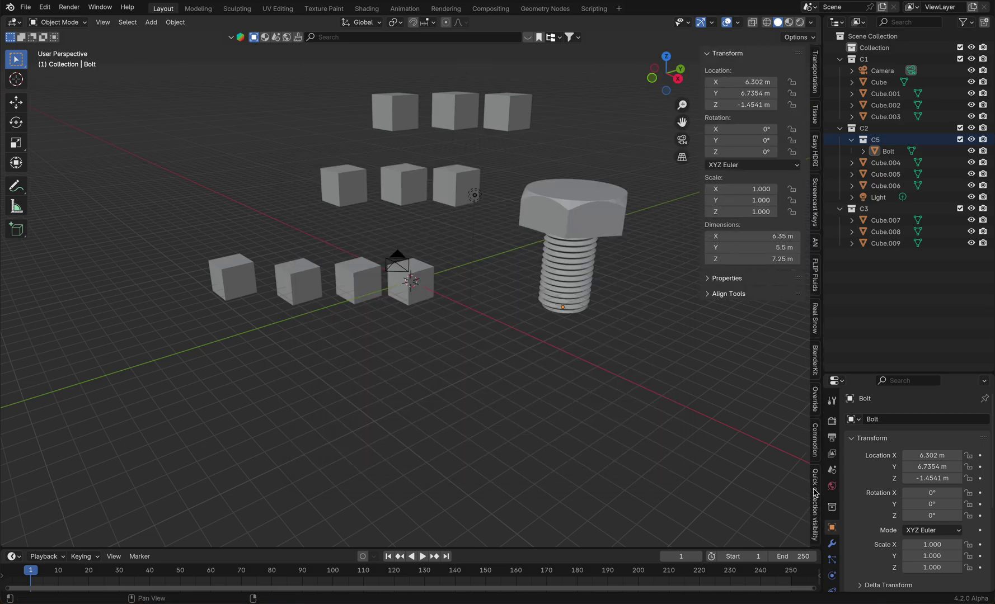
click(815, 491)
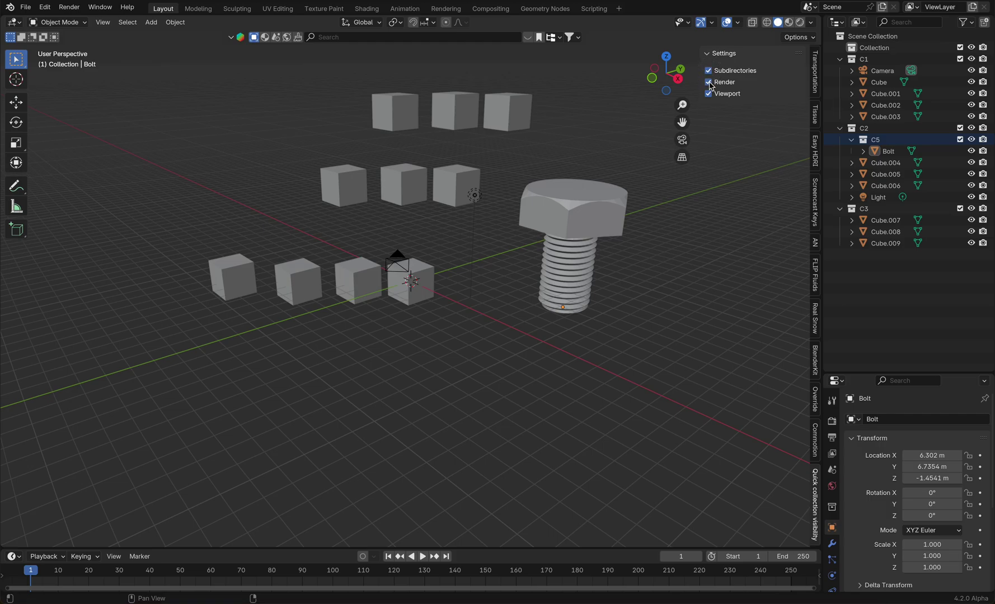
- Enlarge the timeline area, switch it to the Graph Editor, zoom out, and make C2 active
drag(404, 548, 403, 371)
click(12, 380)
click(157, 438)
ctrl+middle_drag(504, 436, 500, 444)
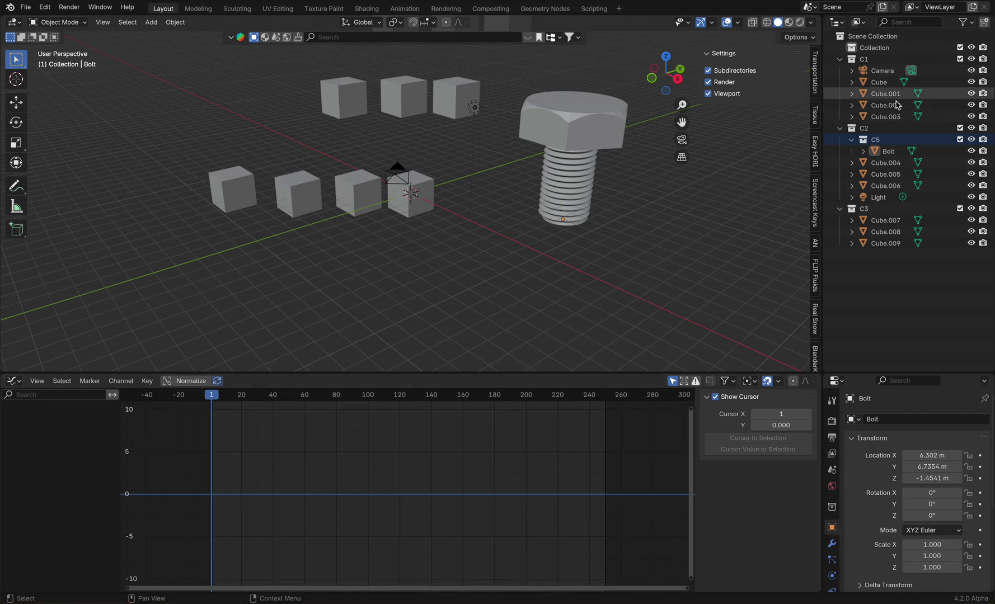
click(865, 129)
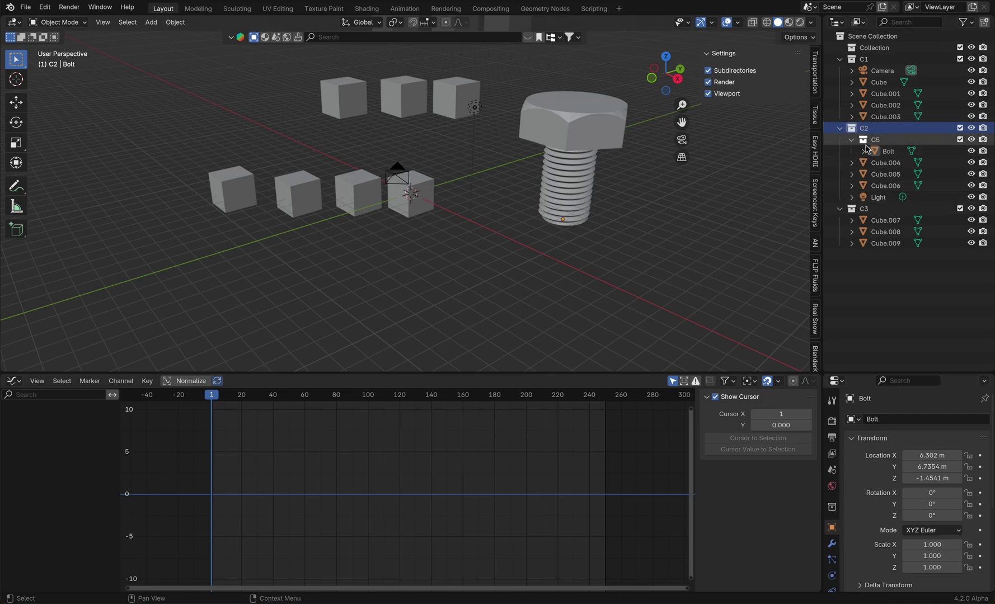
- Select C2's objects and the Bolt, then zoom the Graph Editor onto its frame-1 visibility keyframes
double_click(881, 133)
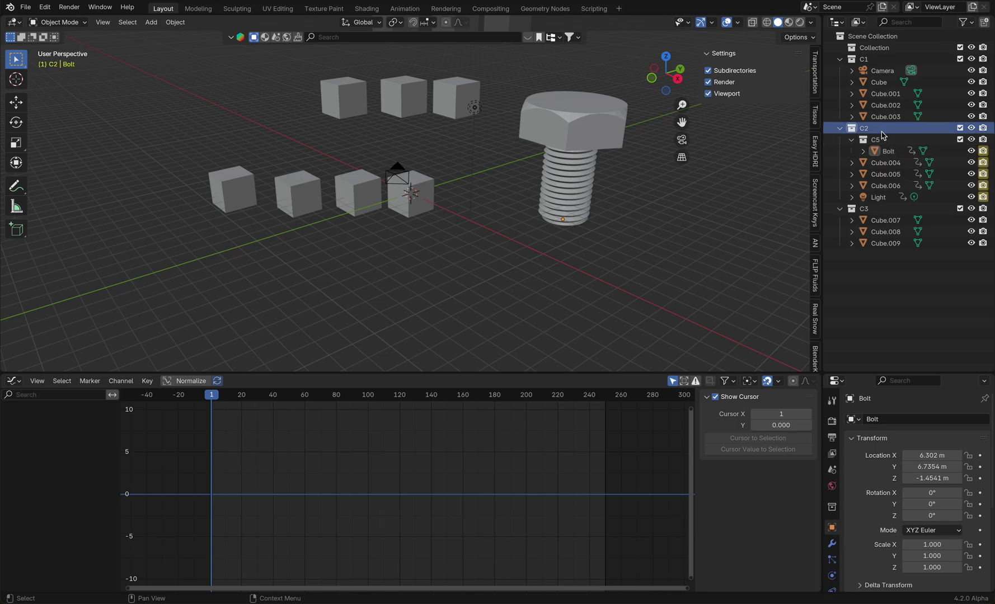
click(888, 151)
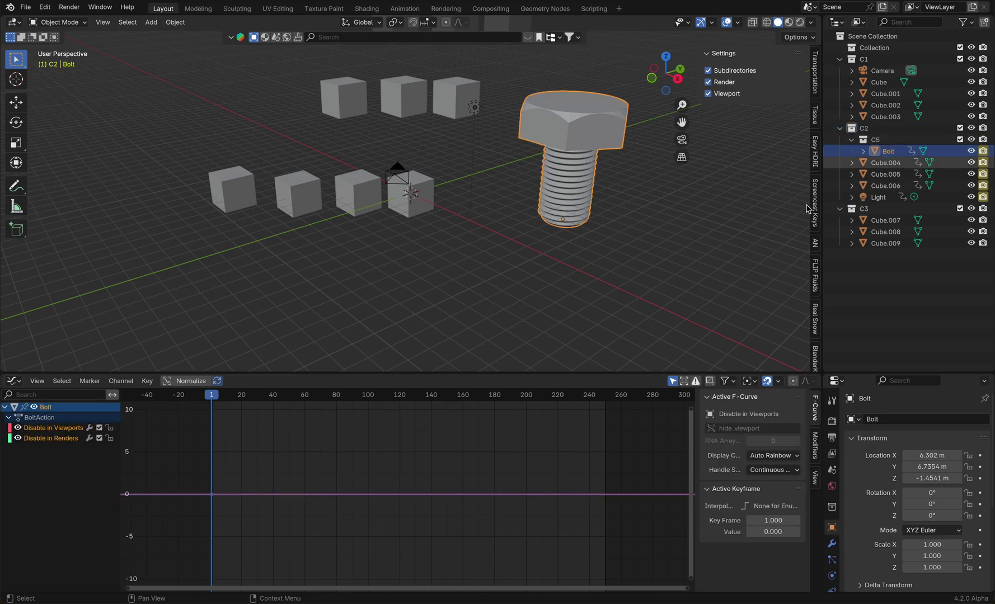
scroll(239, 459, up, 4)
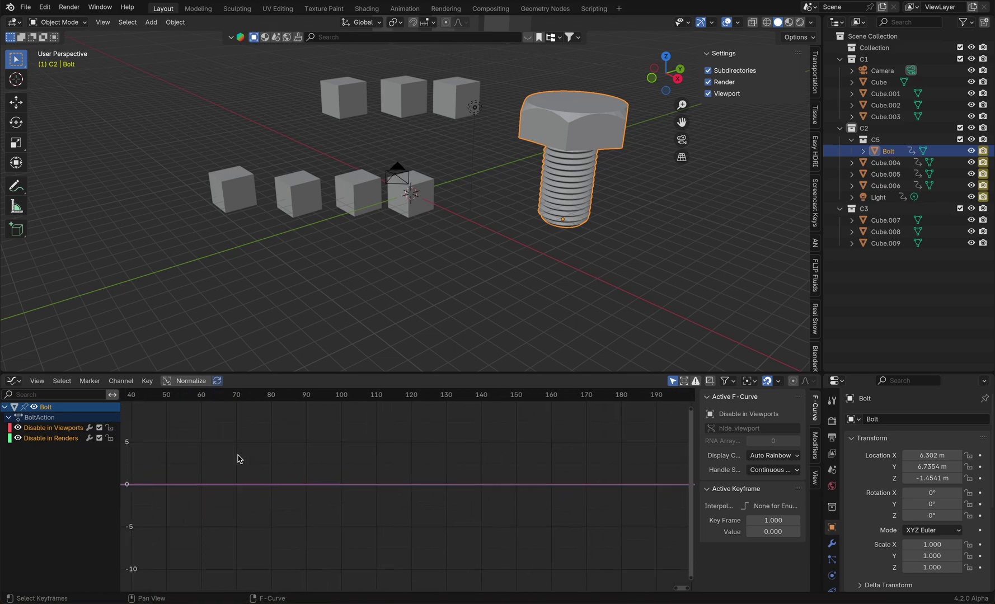
ctrl+scroll(239, 459, up, 5)
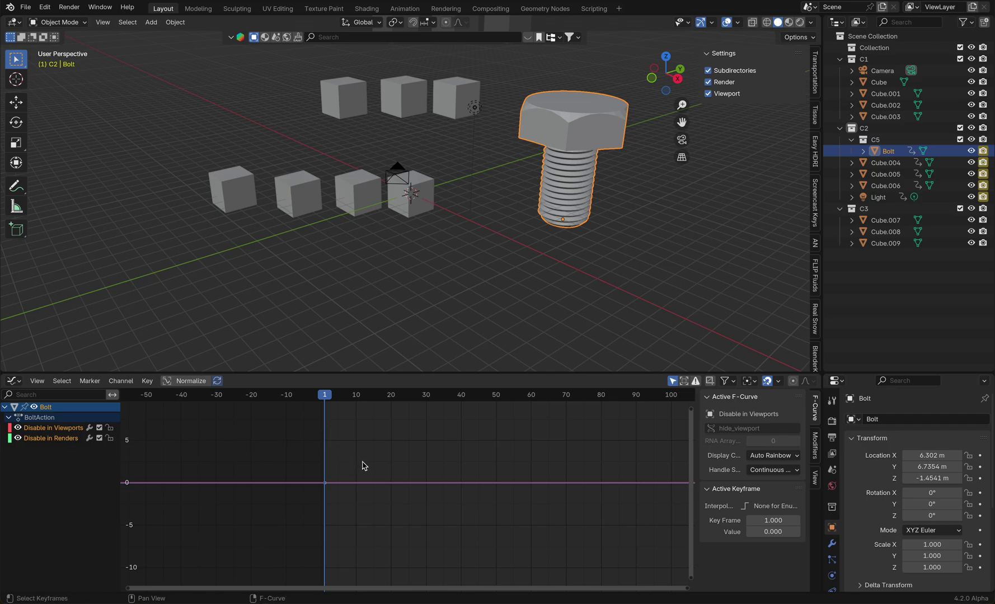
key(Home)
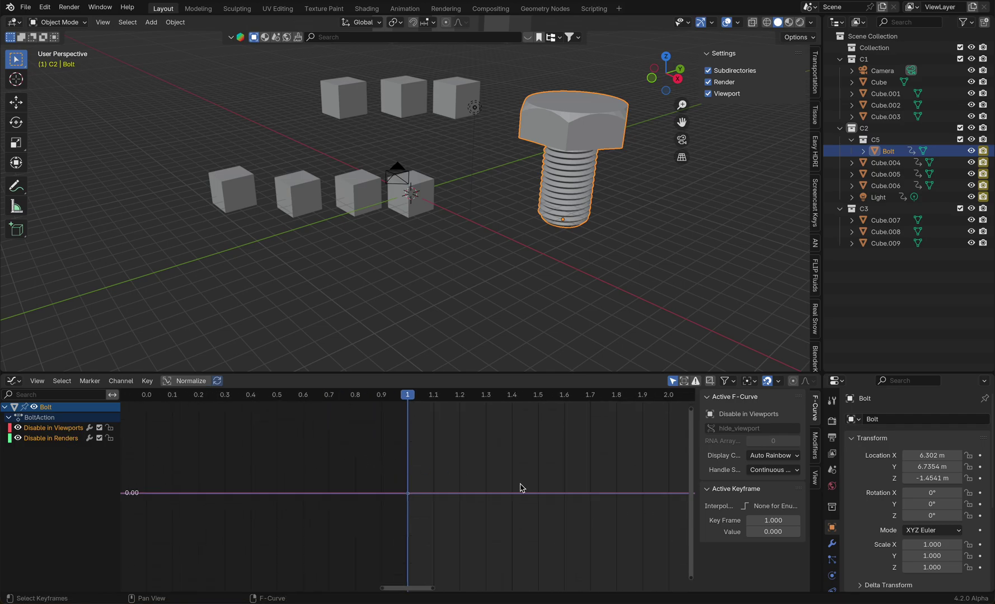
scroll(520, 488, up, 2)
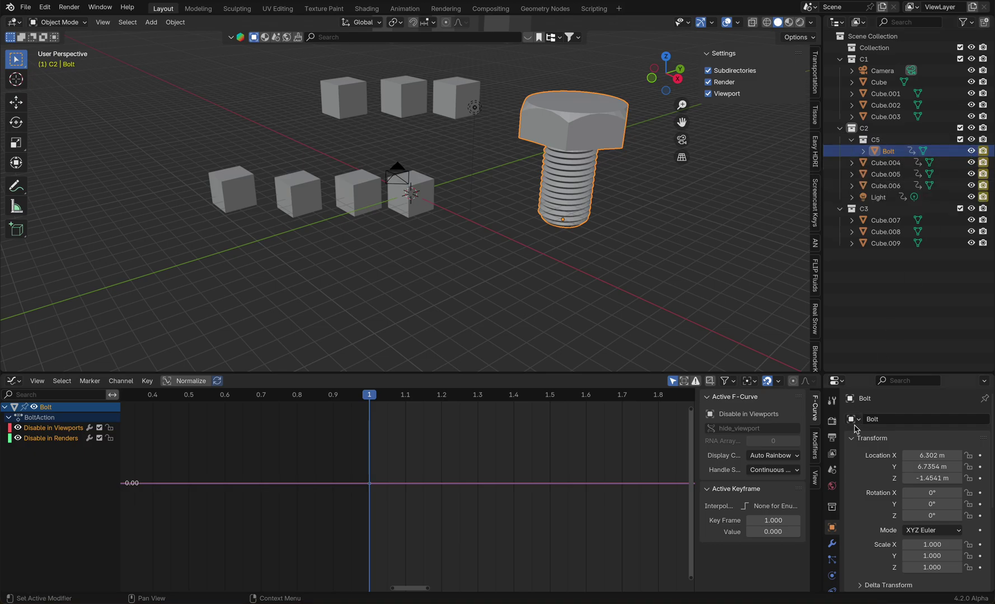
- Deselect, enlarge the Graph Editor, and expand the Bolt's Visibility properties with keyframed Viewports and Renders
click(855, 369)
drag(855, 371, 854, 230)
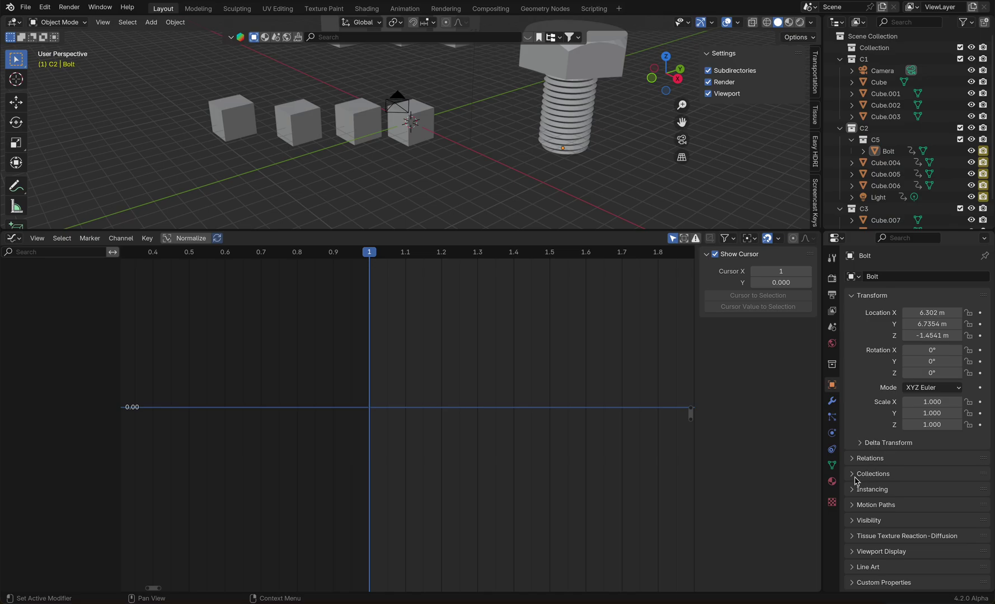
click(856, 521)
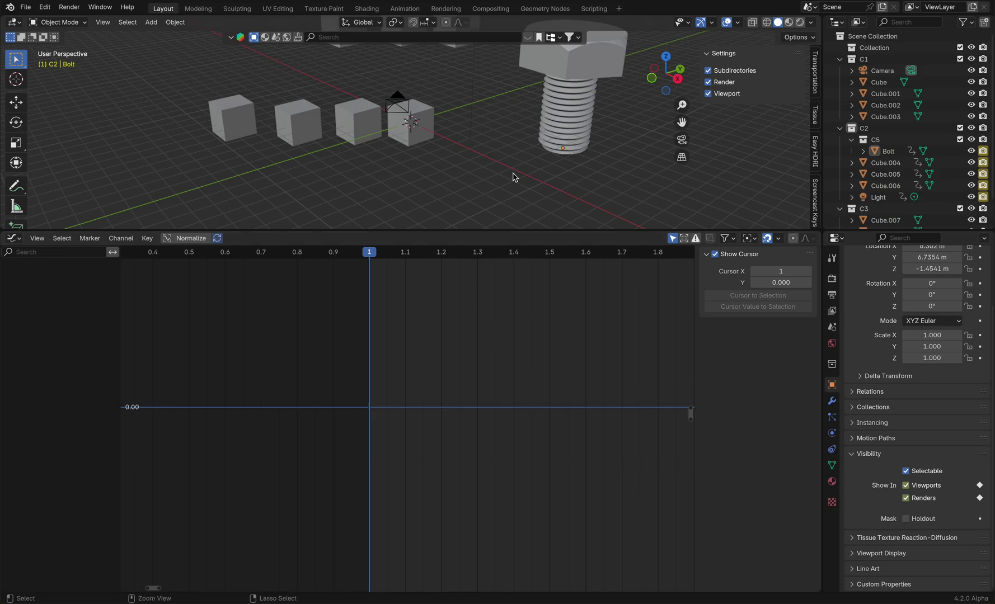
scroll(516, 187, down, 3)
scroll(513, 179, down, 3)
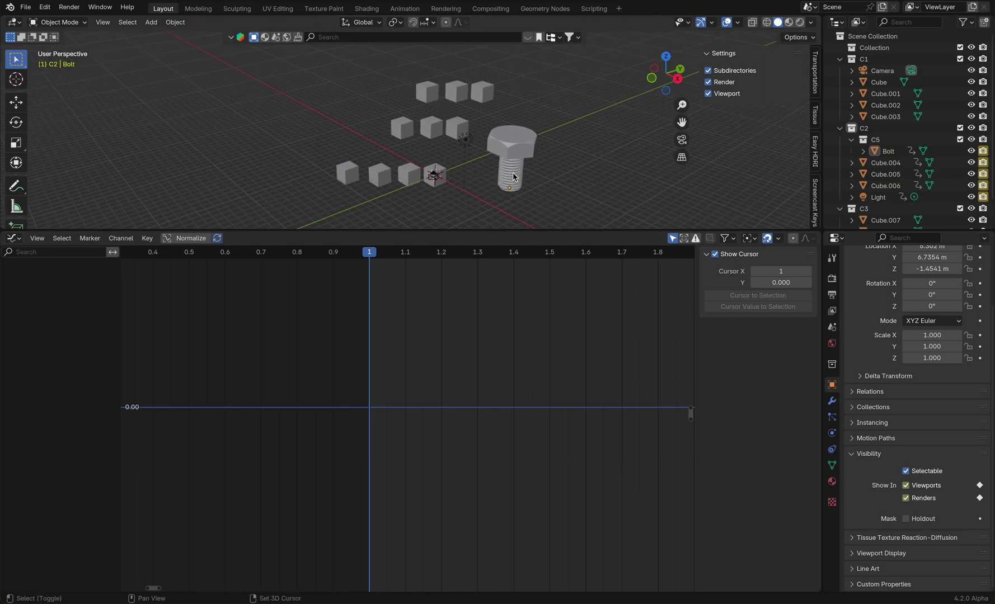
- At frame 2, keyframe collection C1 as hidden with the add-on's H shortcut
click(865, 60)
scroll(868, 122, down, 2)
shift+click(869, 184)
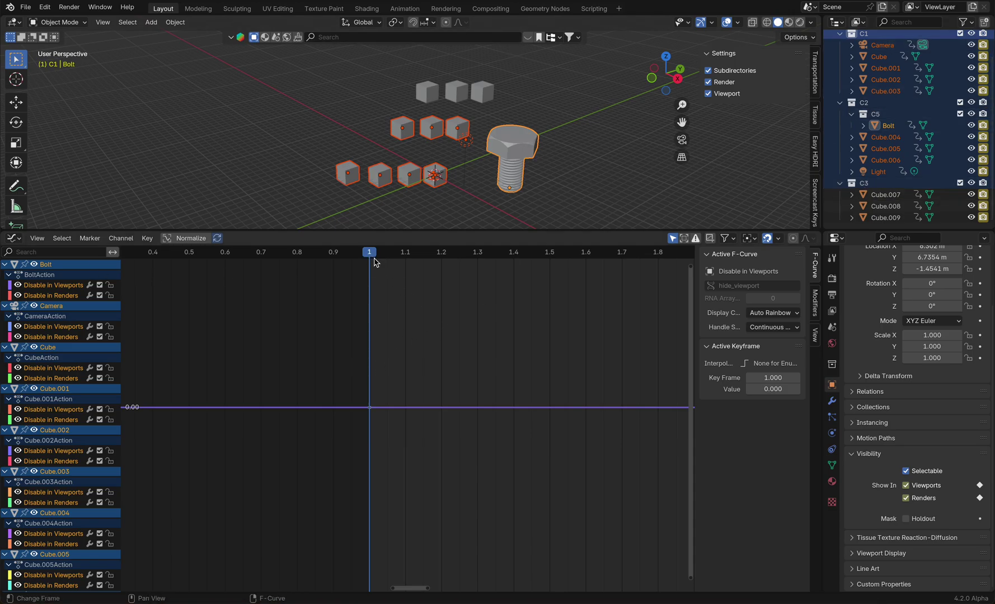
key(Right)
scroll(870, 64, up, 2)
click(868, 60)
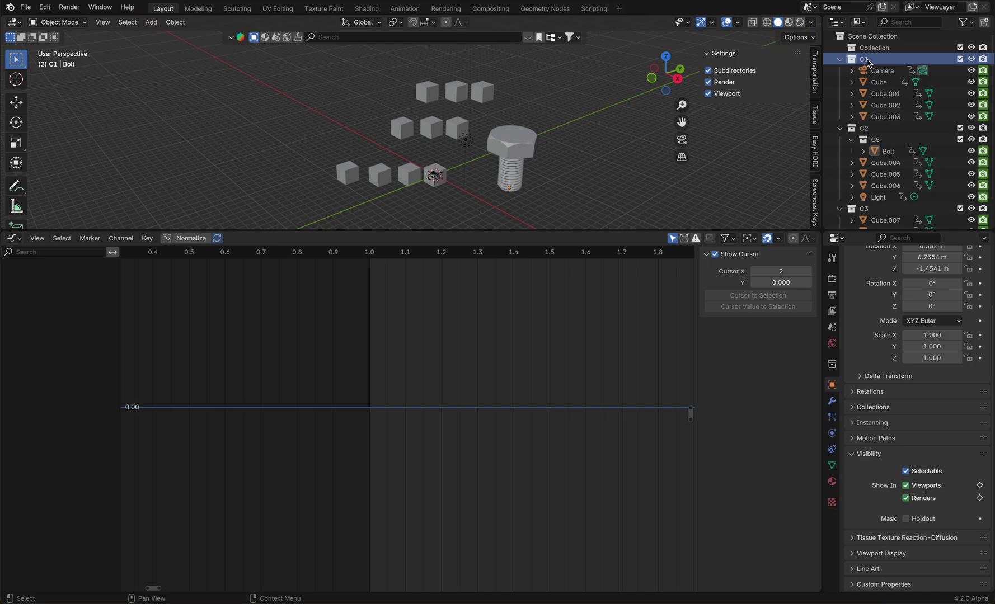
key(h)
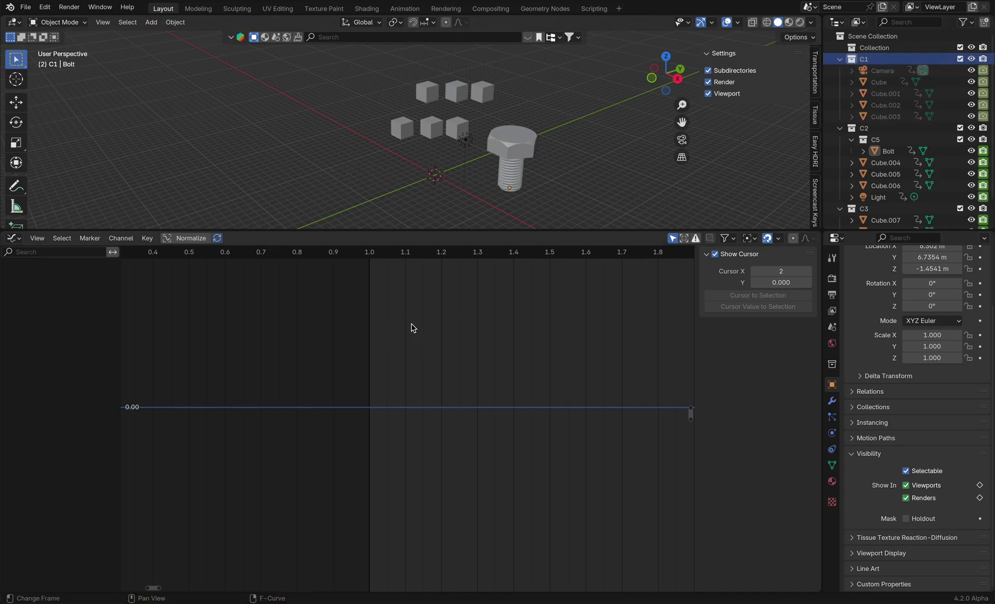
- At frame 3, keyframe collection C2 as hidden
scroll(410, 335, down, 5)
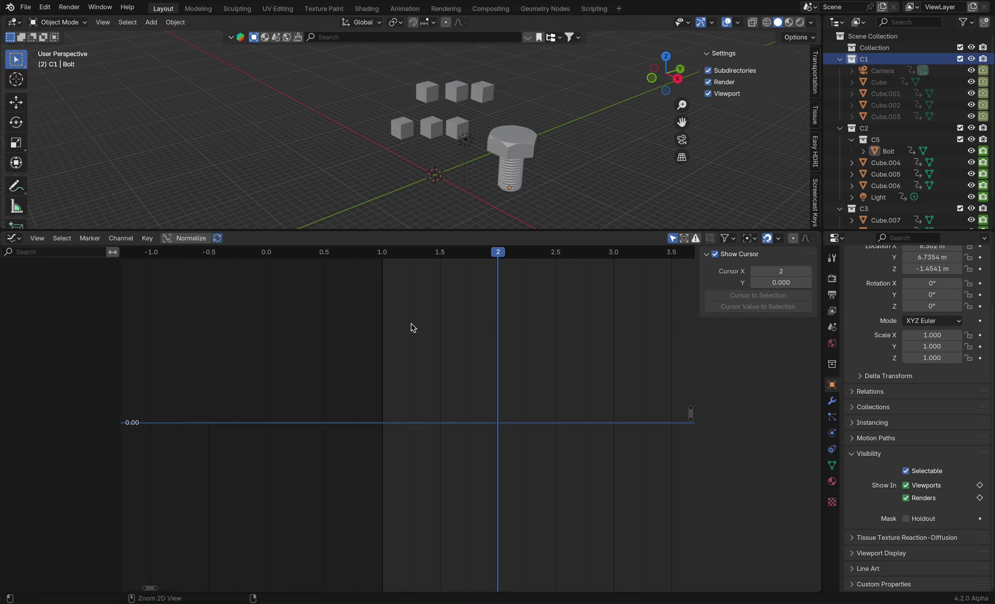
scroll(411, 327, down, 6)
scroll(411, 328, down, 2)
key(Right)
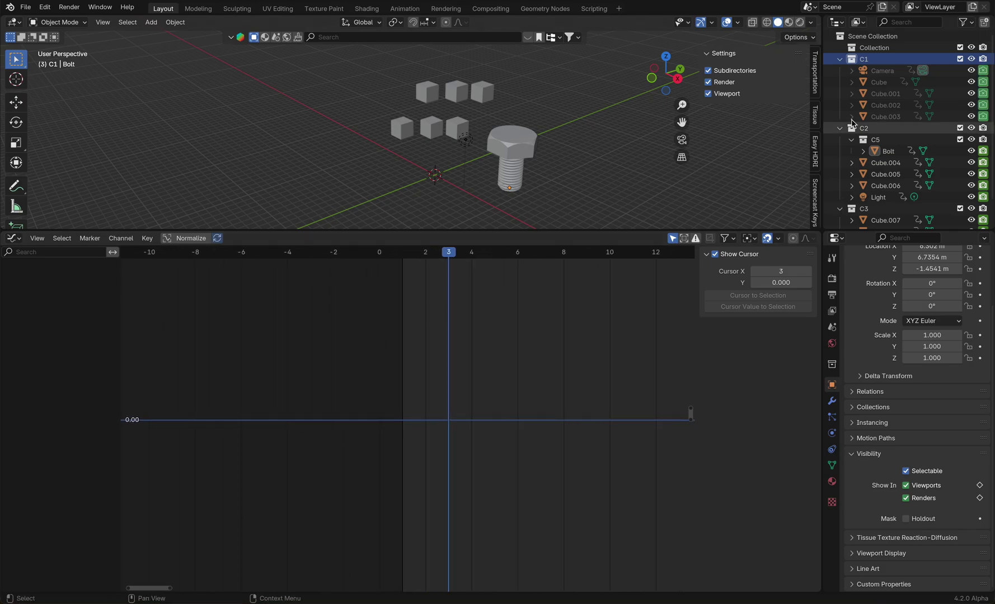
click(864, 130)
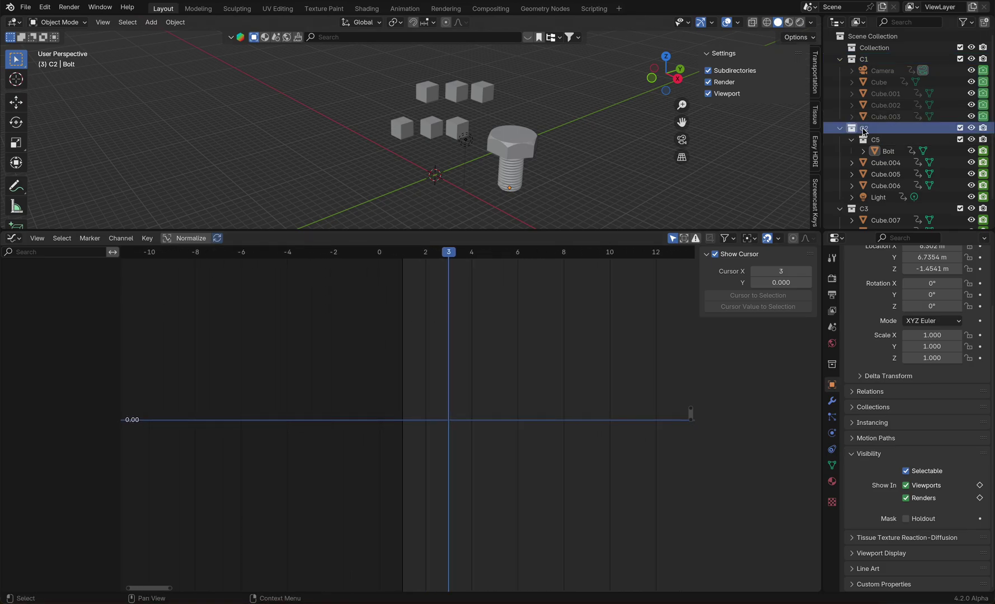
key(h)
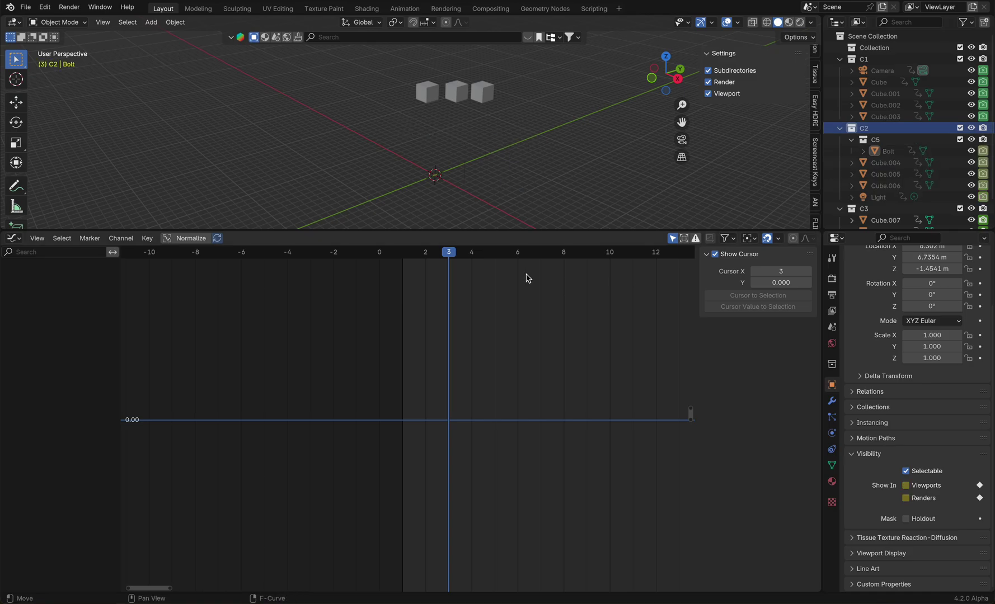
- Select C3, then step through frames from frame 1 to preview the collections disappearing
key(Right)
scroll(883, 174, down, 2)
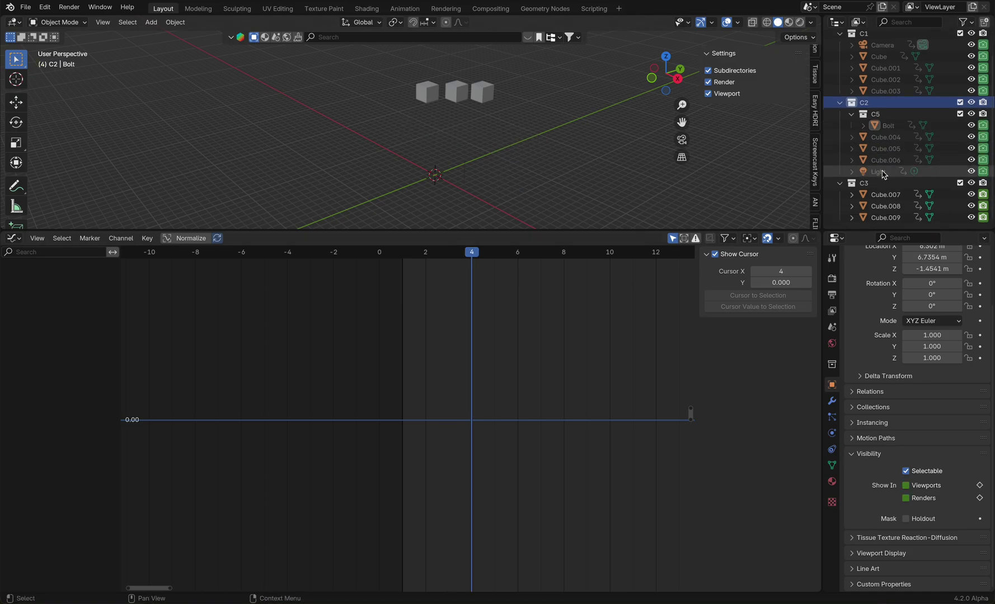
click(866, 188)
key(shift+Left)
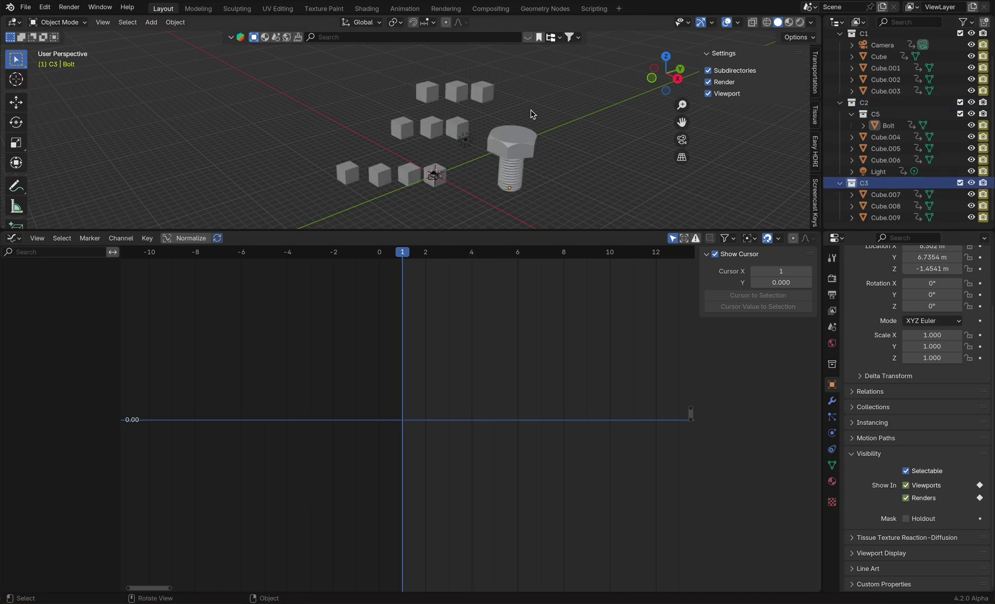
key(Right)
key(Right)
key(Right)
key(Left)
key(Left)
key(Left)
key(Right)
key(Right)
key(Right)
key(Right)
- Select collection C1 and key it visible at frame 5, then step frames to check the animation
scroll(890, 104, up, 2)
scroll(889, 103, up, 1)
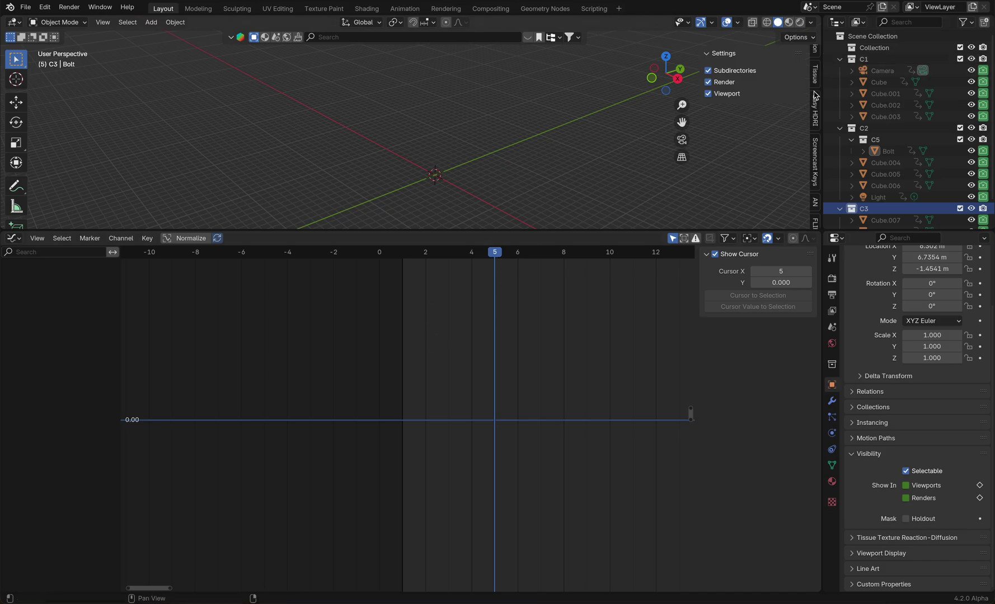
click(864, 59)
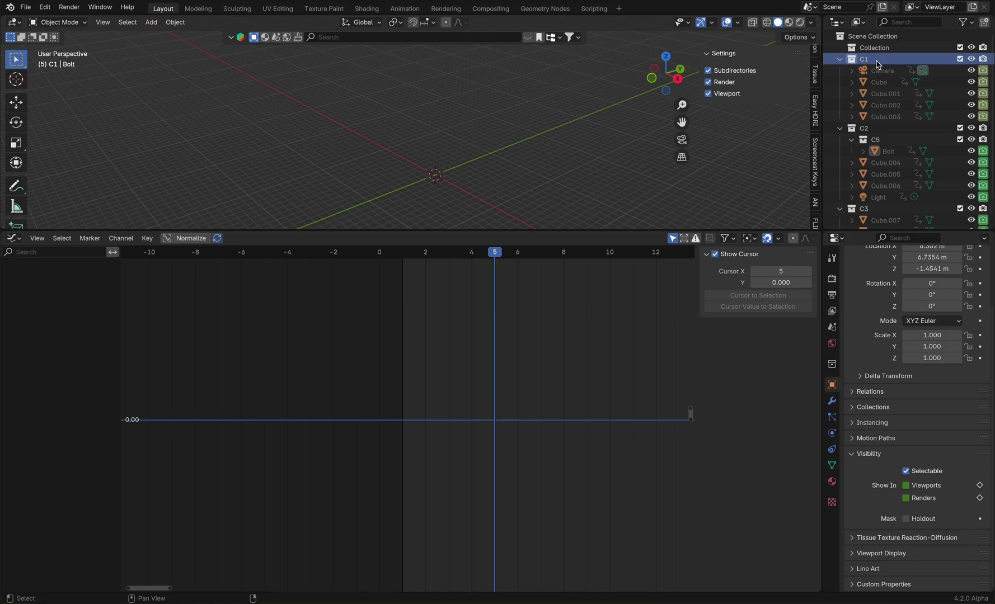
click(877, 64)
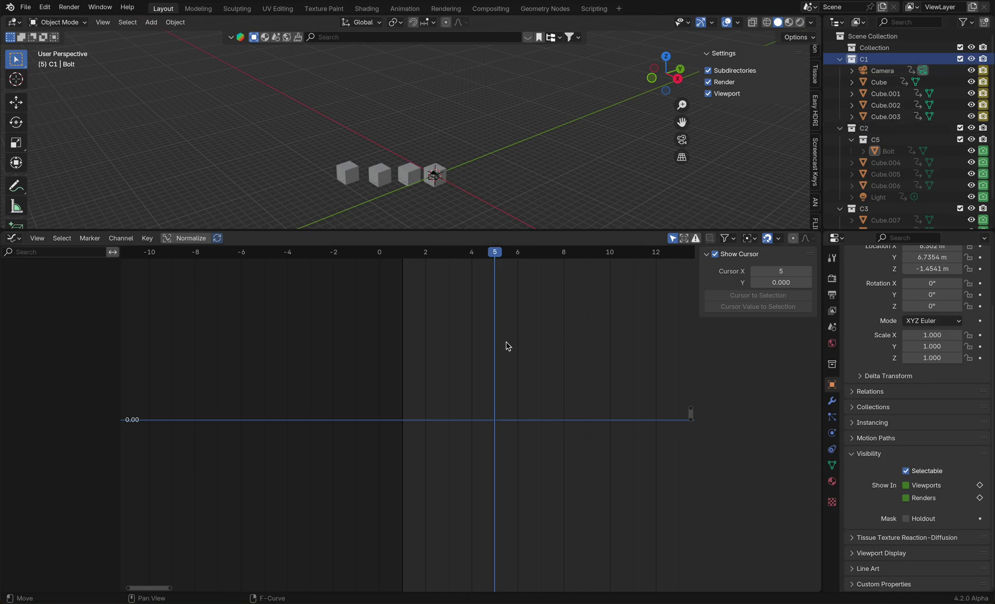
key(Left)
key(Left)
key(Right)
key(Right)
- Advance to frame 6 and select collection C2 to key it visible
key(Right)
click(864, 129)
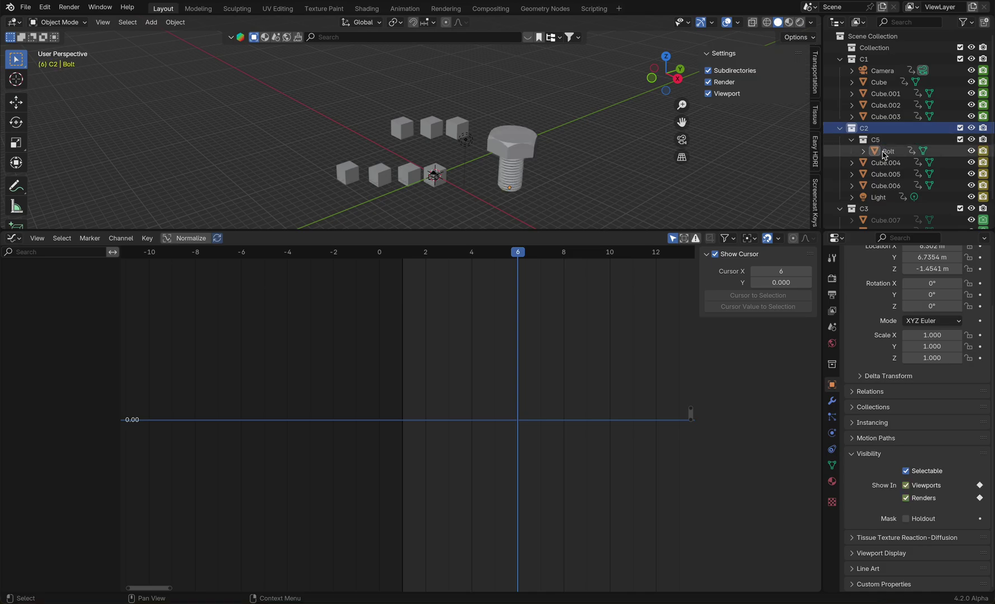
scroll(886, 155, down, 2)
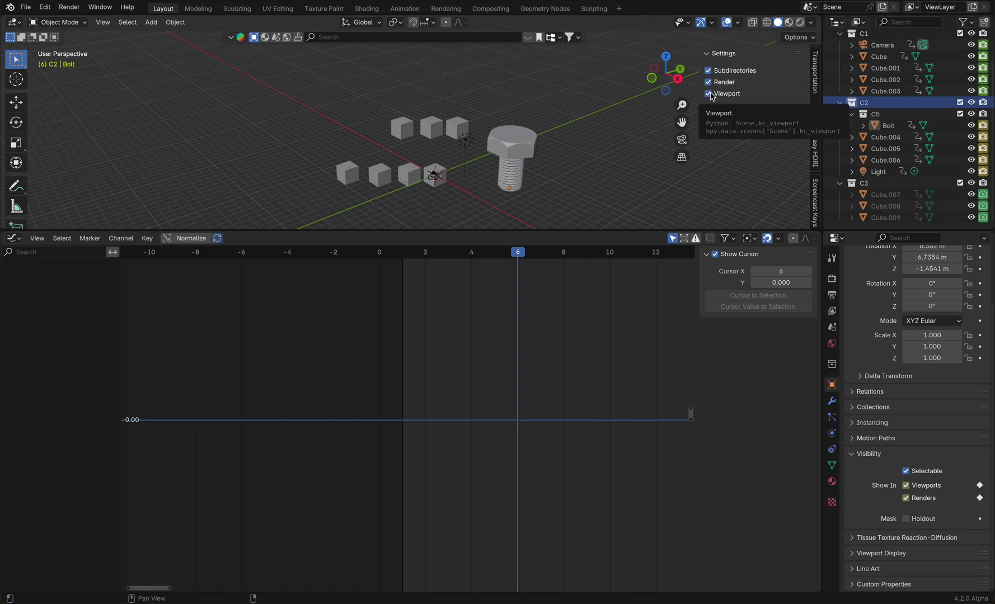
- Stop the add-on keying viewport visibility, then select C3 and inspect Cube.007 and Cube.008
click(710, 94)
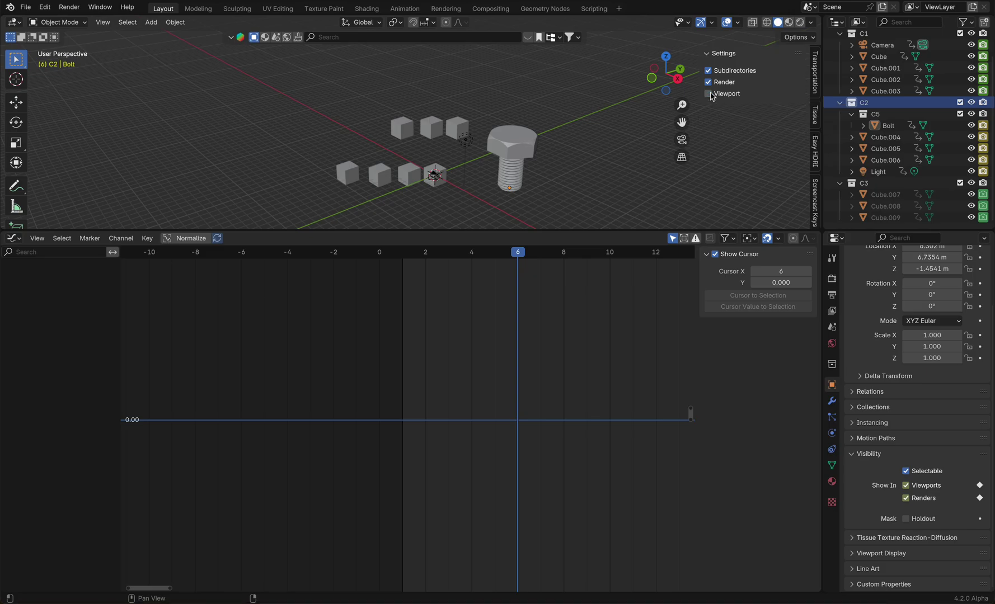
click(888, 196)
click(865, 186)
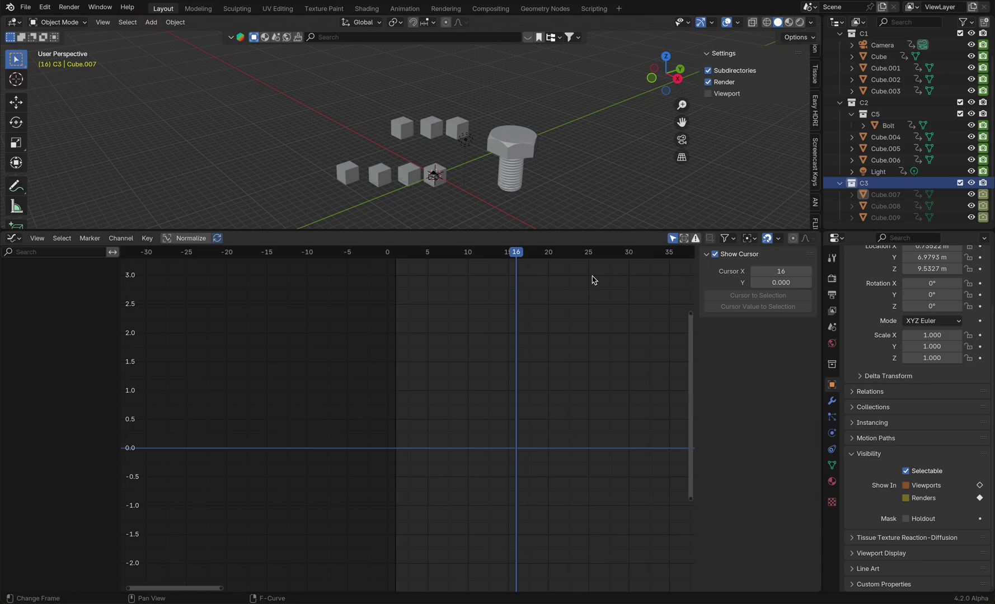
click(886, 206)
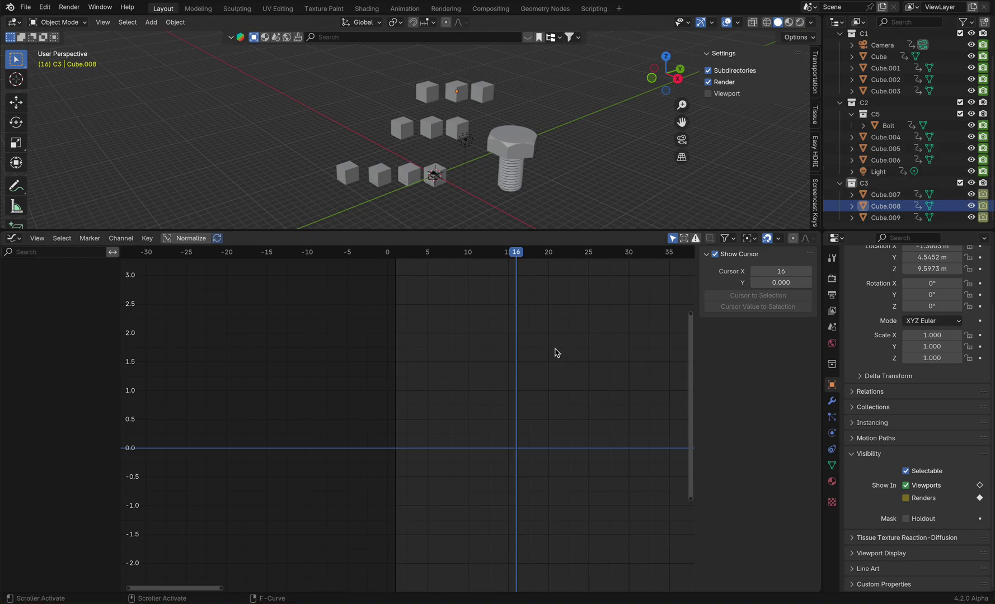
- Compare Cube.007's Disable in Viewports and Disable in Renders curves in the Graph Editor
click(885, 194)
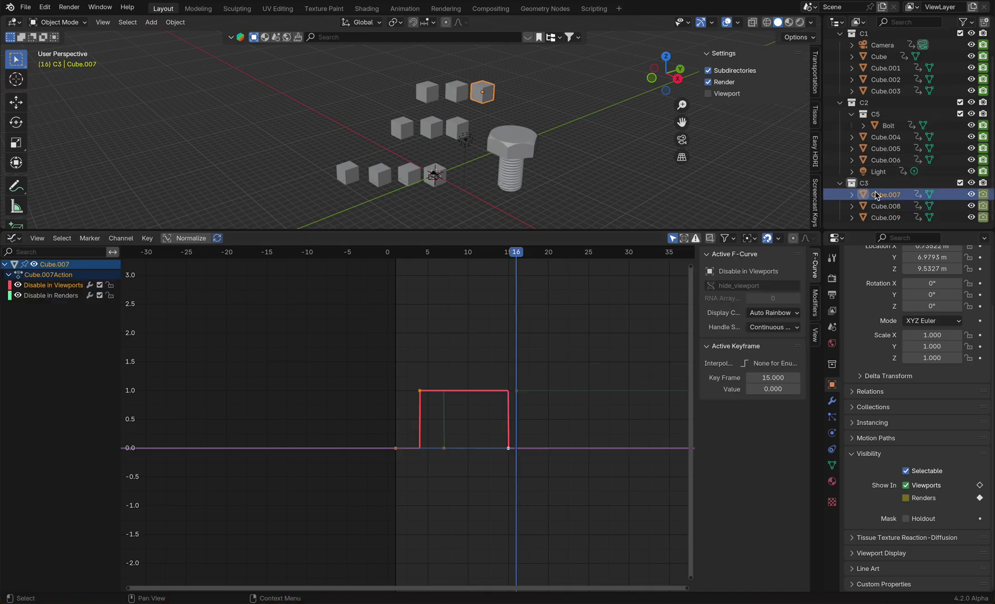
click(51, 297)
click(56, 287)
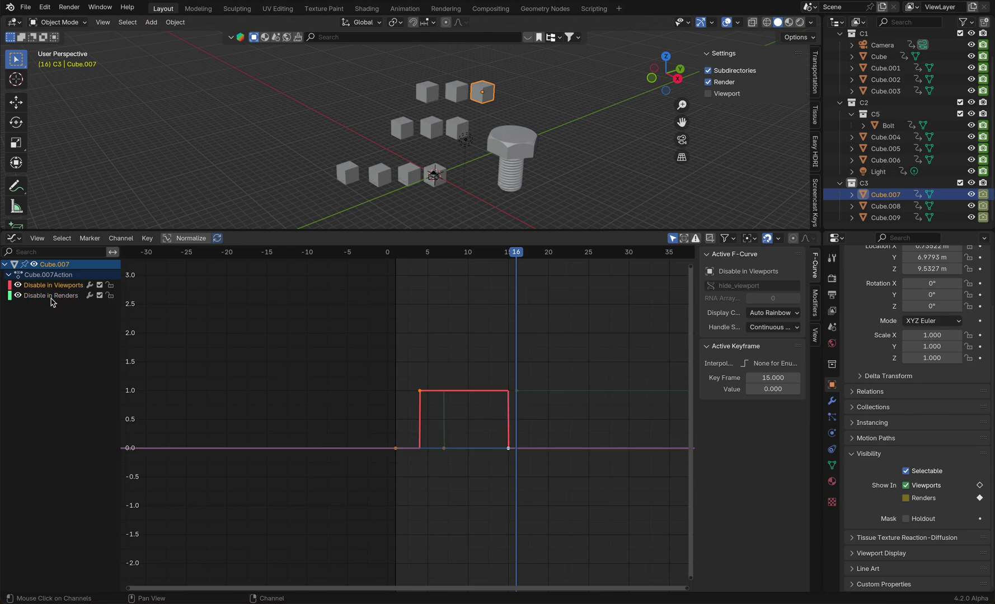
click(53, 296)
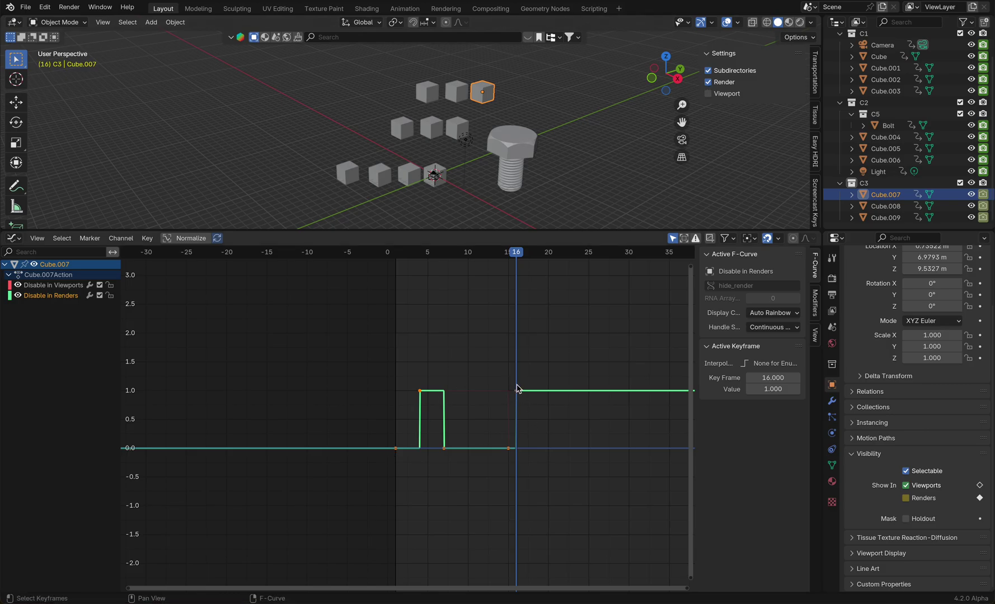
click(67, 285)
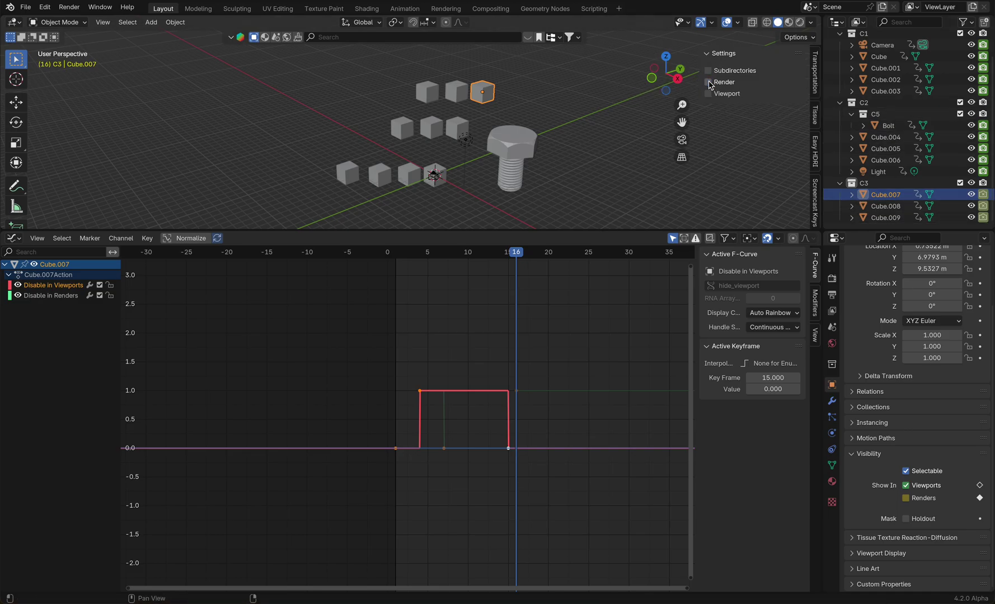
- Set the add-on to key viewport visibility only, without subdirectories, and select collections C1 through C2
click(708, 94)
click(708, 71)
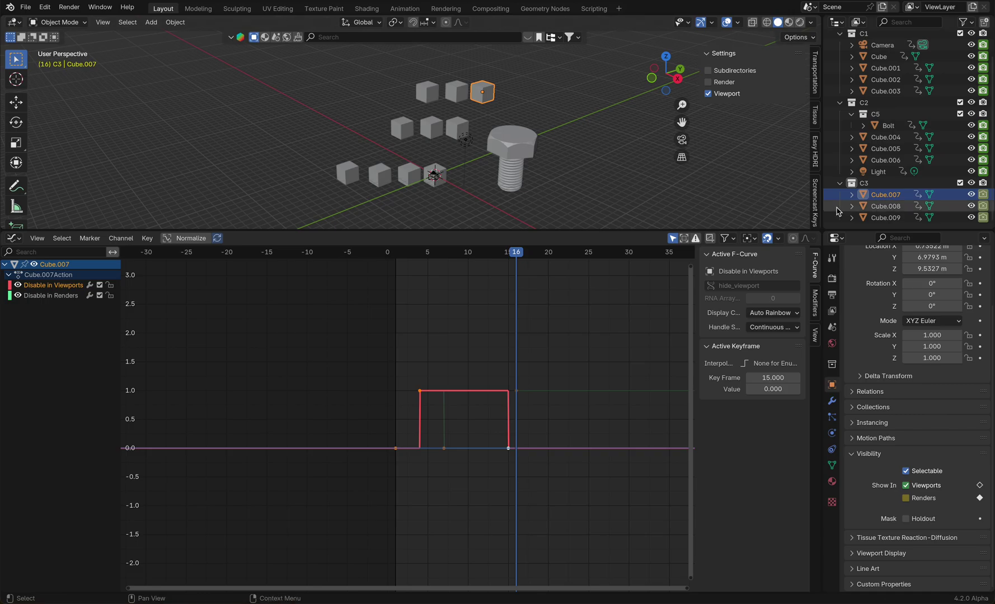
click(863, 34)
shift+click(864, 103)
shift+click(864, 184)
- Delete all Disable in Viewports curves from the C1 and C2 objects
scroll(863, 185, up, 2)
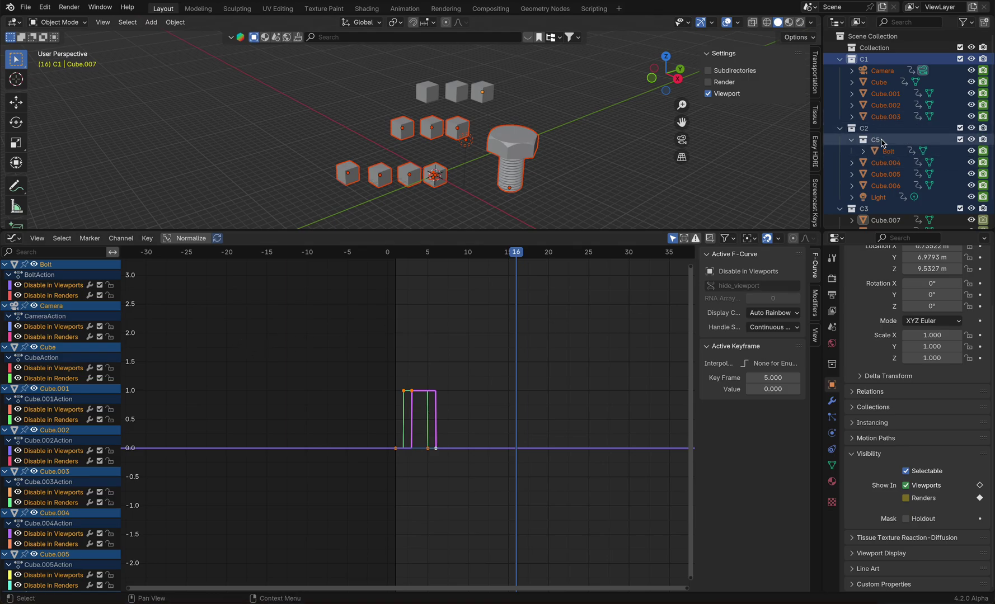
key(Delete)
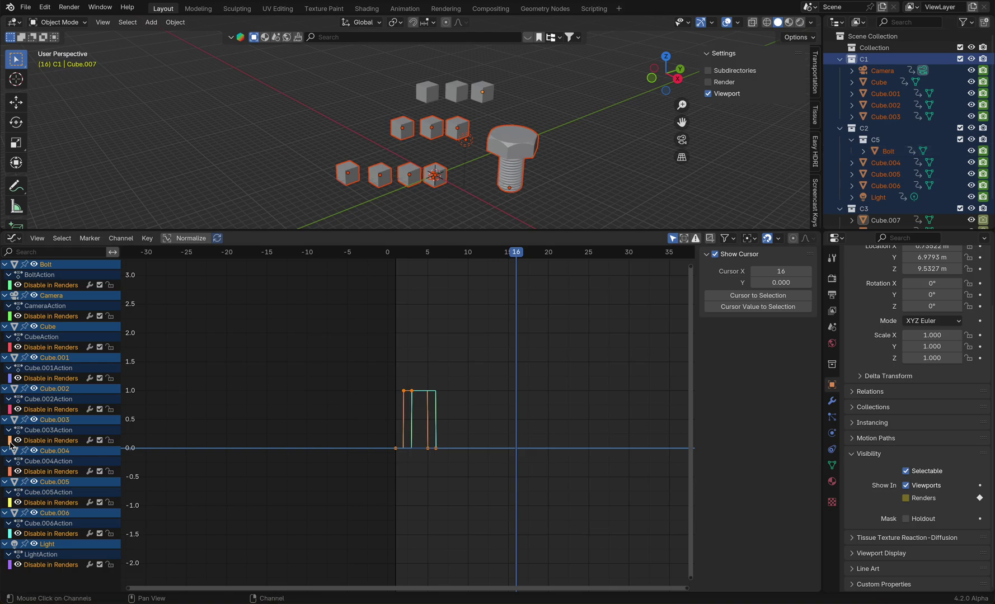